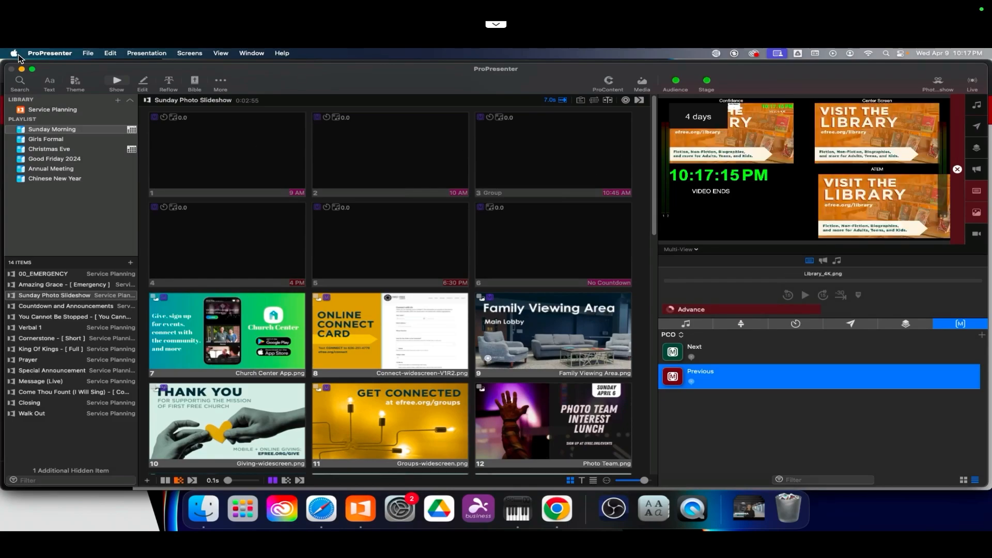
Step: Open the ProPresenter settings to the Devices section and browse the list of device types that can be added
left_click(42, 55)
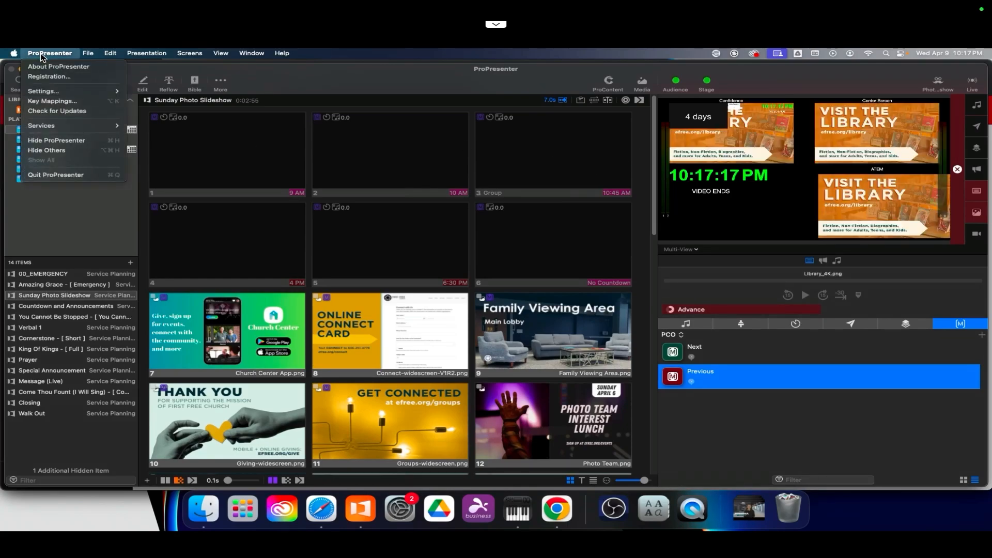
mouse_move(44, 91)
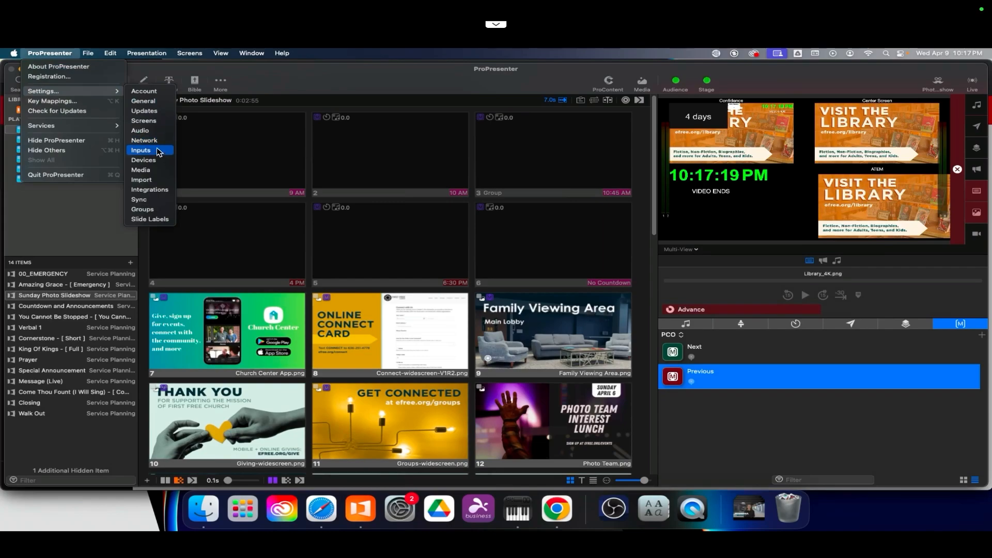
left_click(147, 160)
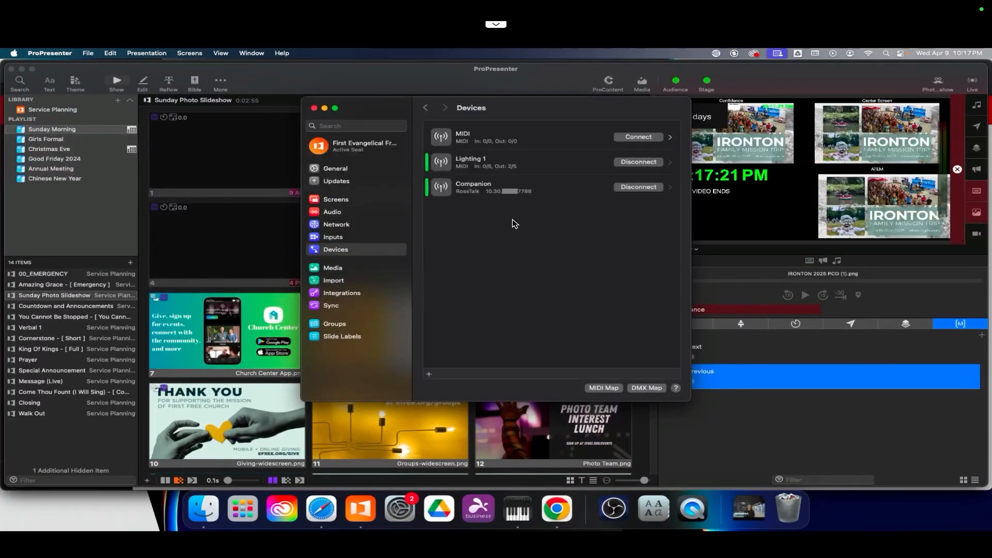
left_click(429, 374)
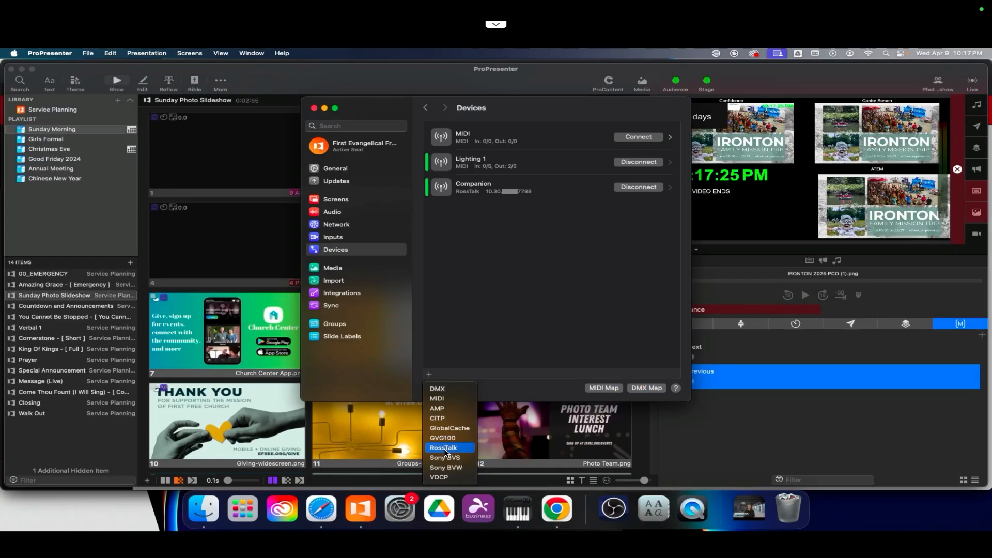
left_click(616, 268)
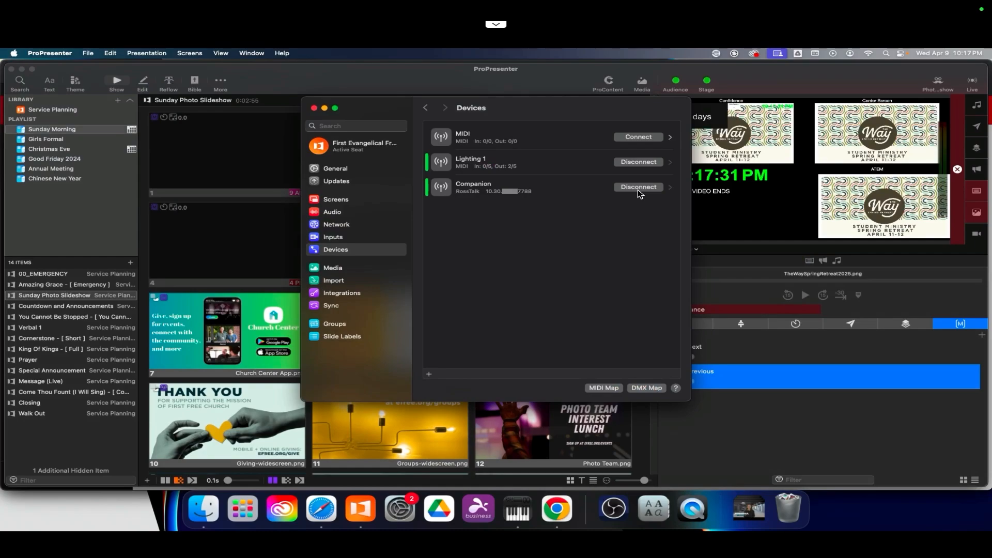
Step: Inspect the Companion device's connection settings and close the settings window
left_click(446, 194)
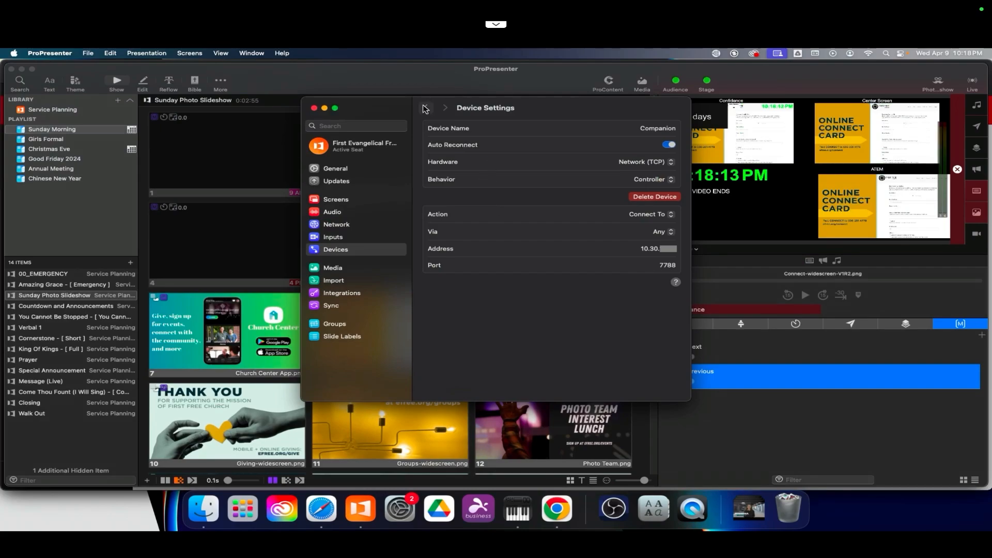
left_click(313, 108)
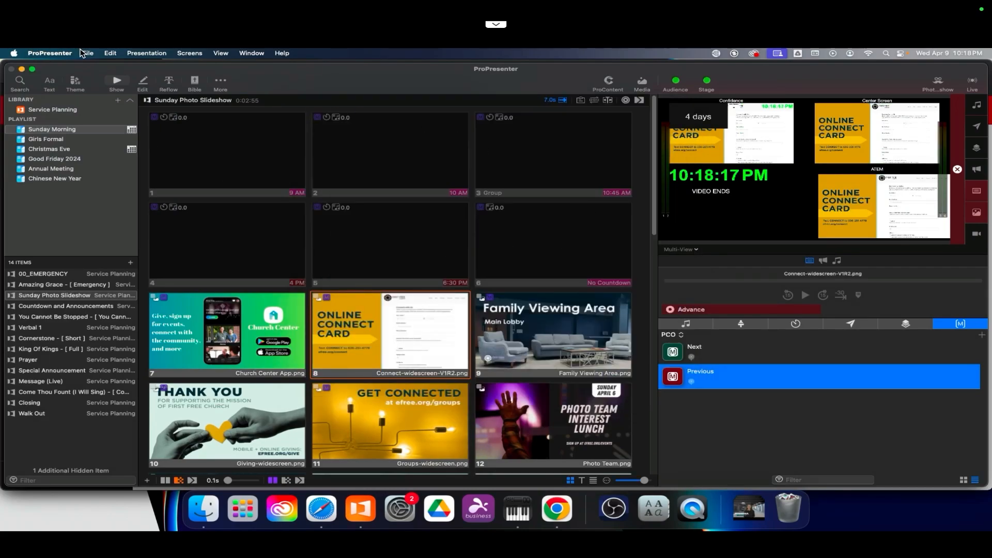
Step: Reopen the ProPresenter Devices settings and close them again
left_click(61, 53)
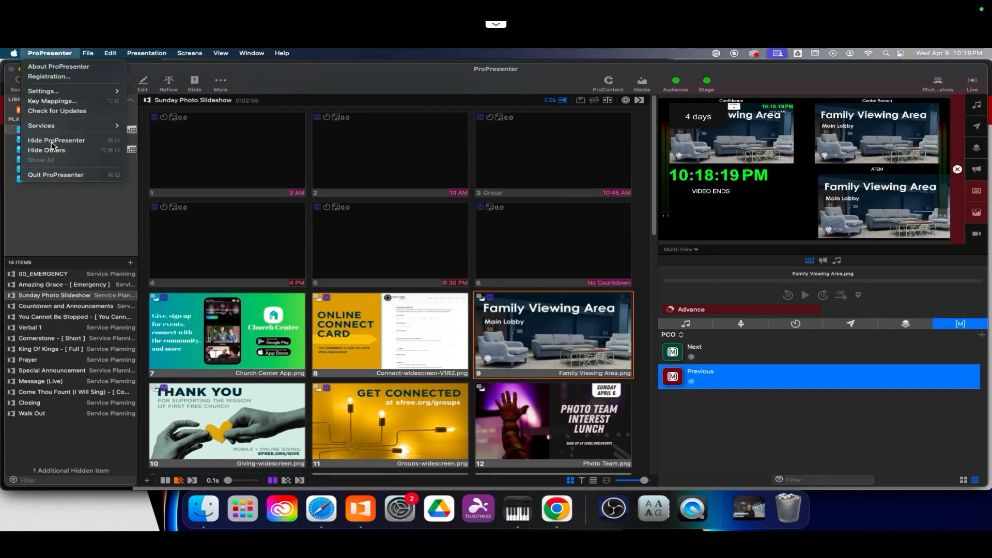
left_click(305, 147)
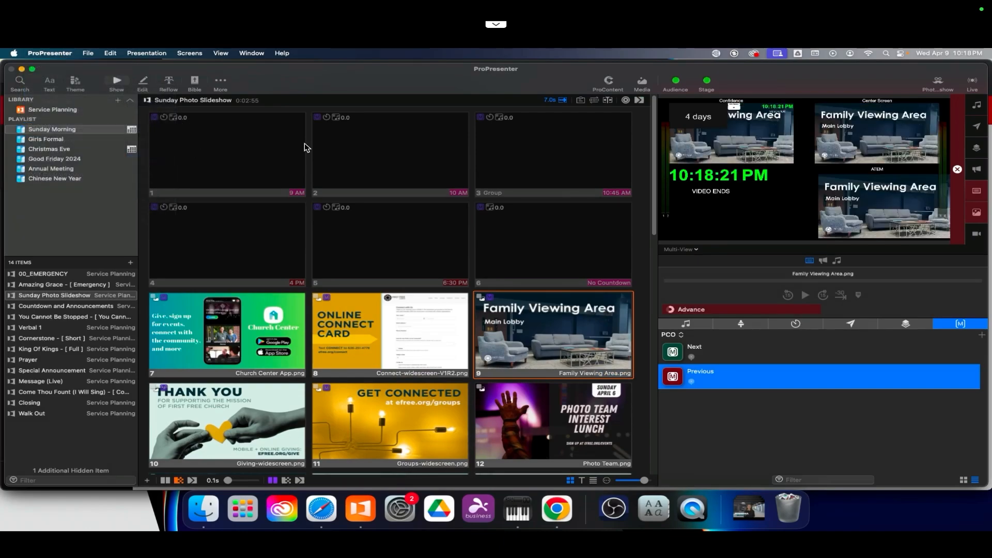
key("super+comma")
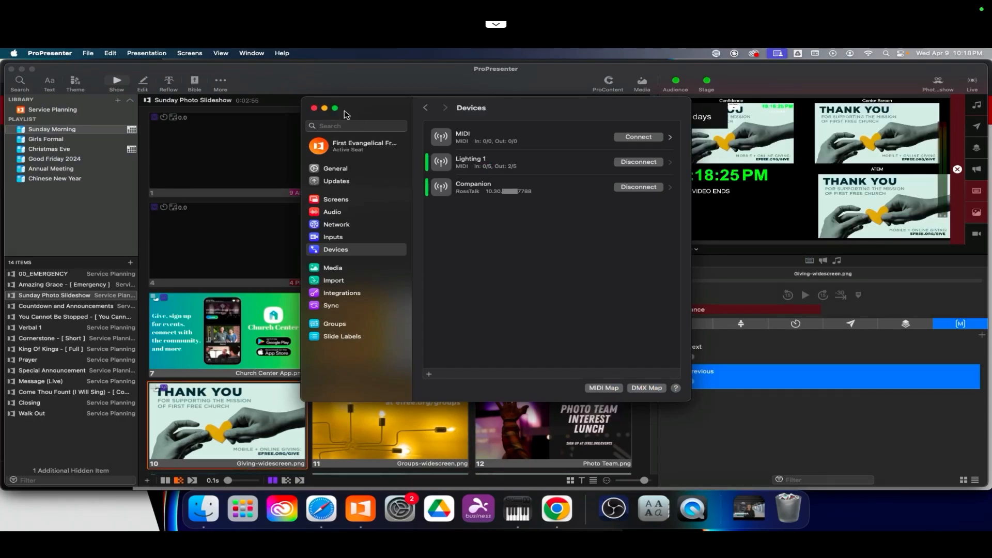
left_click(314, 108)
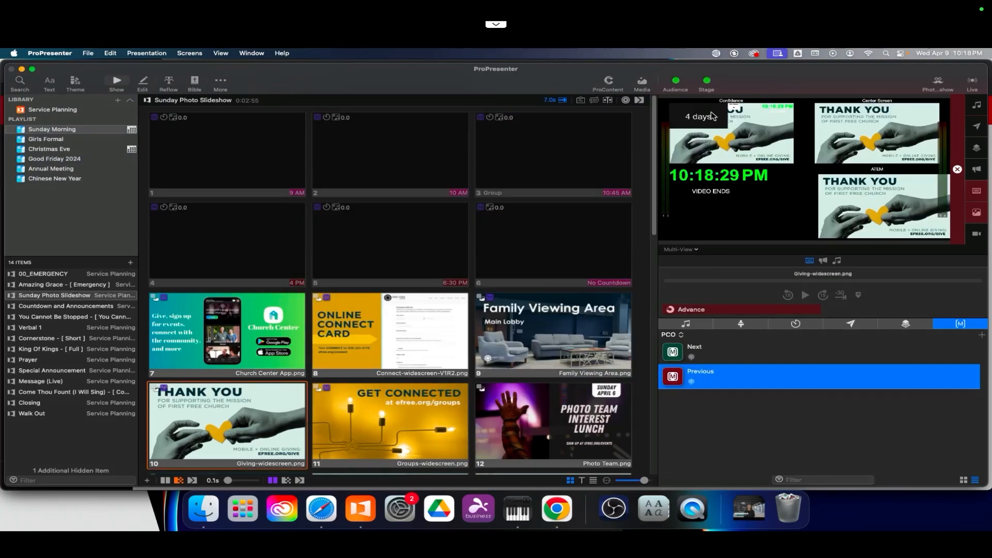
Step: Switch to Safari and open the services-live connection's configuration in Bitfocus Companion
left_click(325, 514)
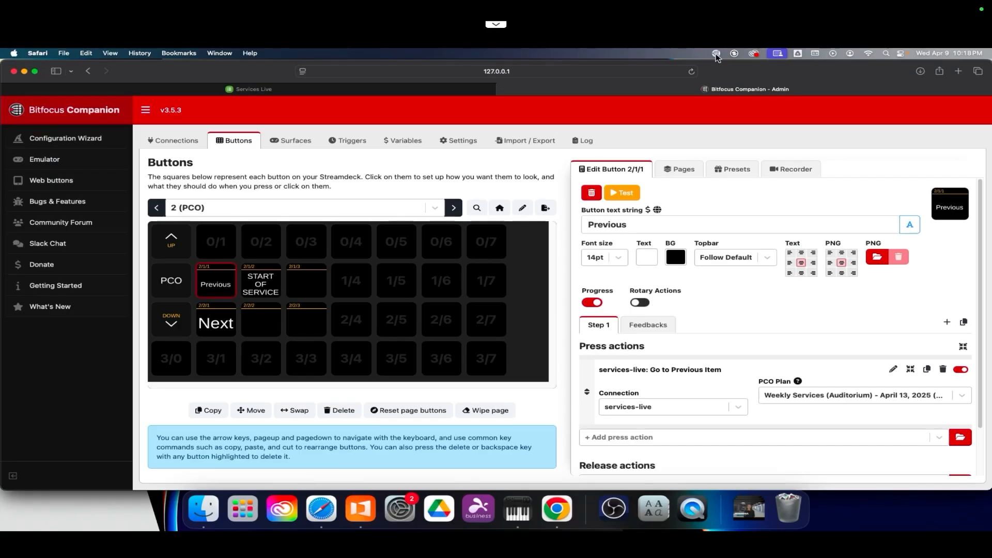
left_click(182, 145)
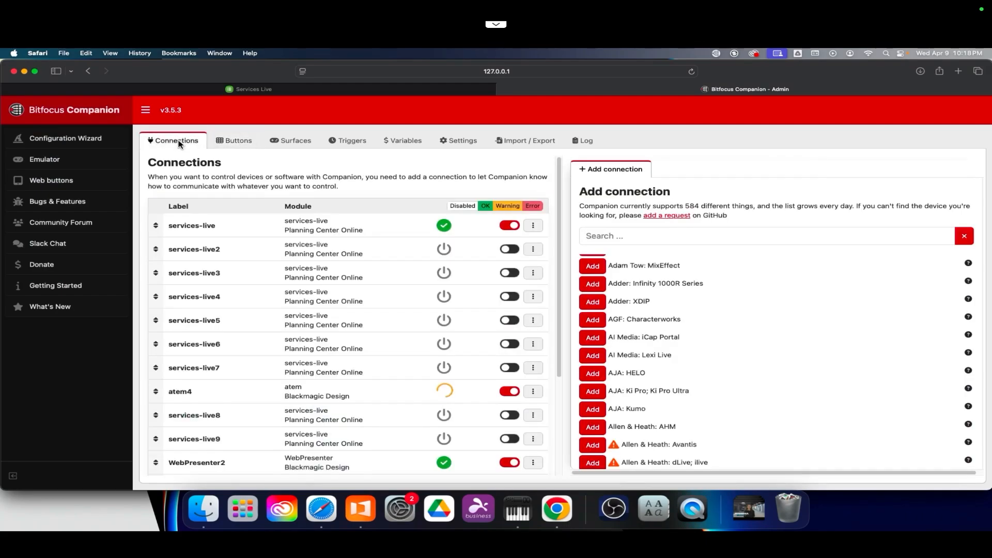
left_click(222, 228)
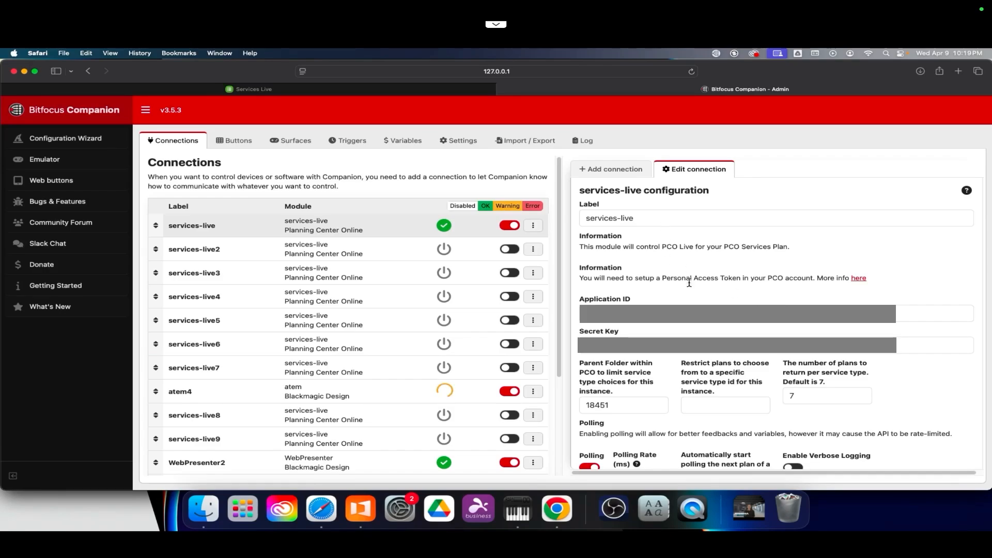
scroll(689, 283, "down", 2)
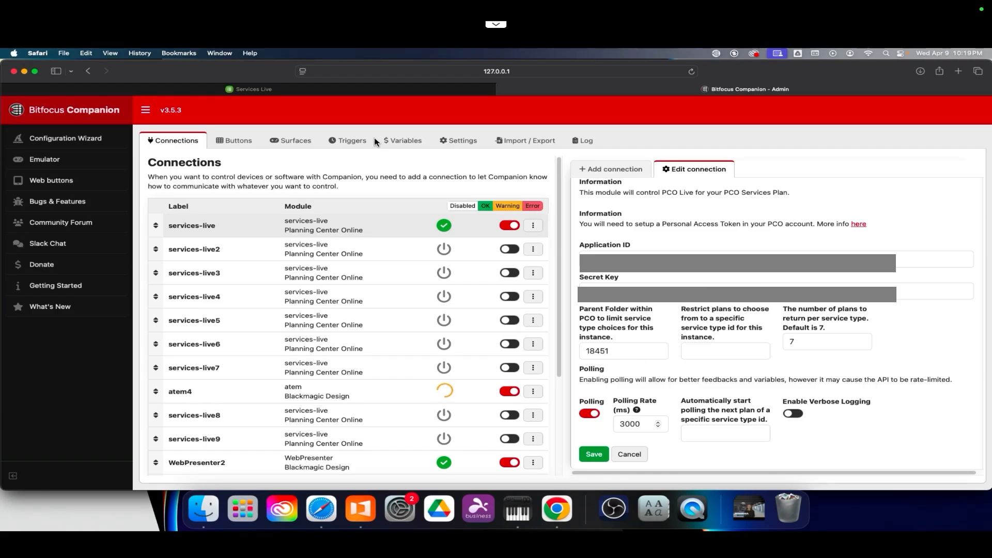
Step: Navigate the Planning Center Services tab back to the Service Types list and collapse Weekly Services (Auditorium)
left_click(319, 92)
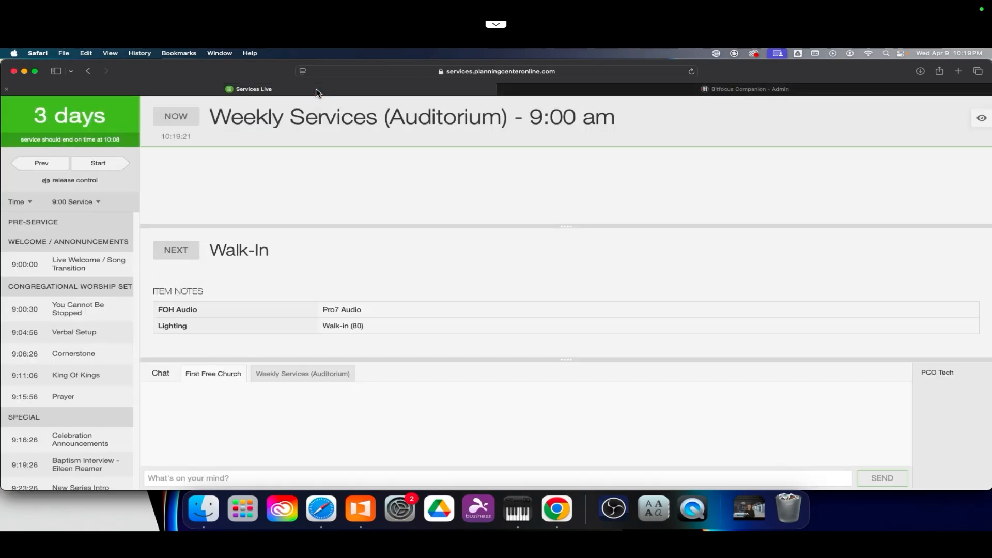
left_click(87, 74)
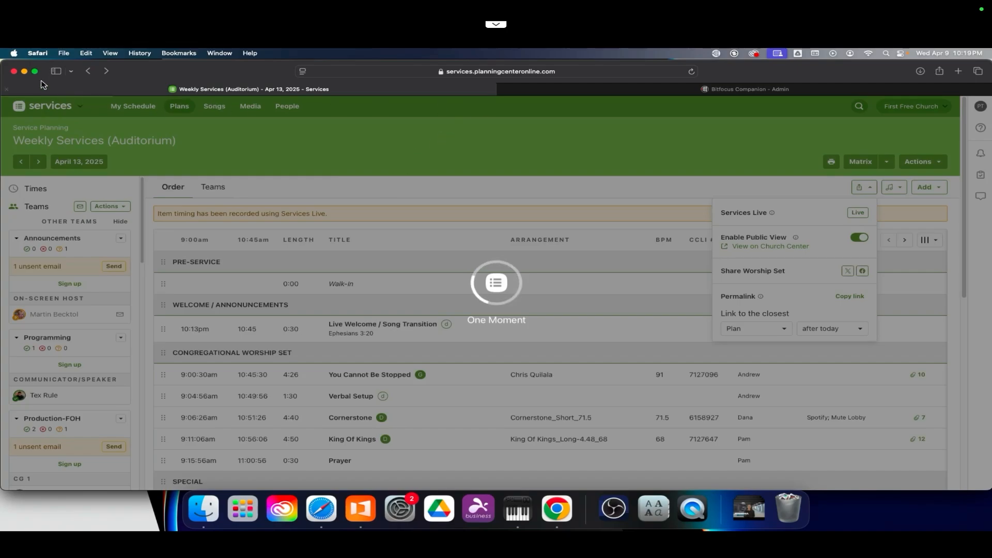
left_click(89, 71)
left_click(89, 72)
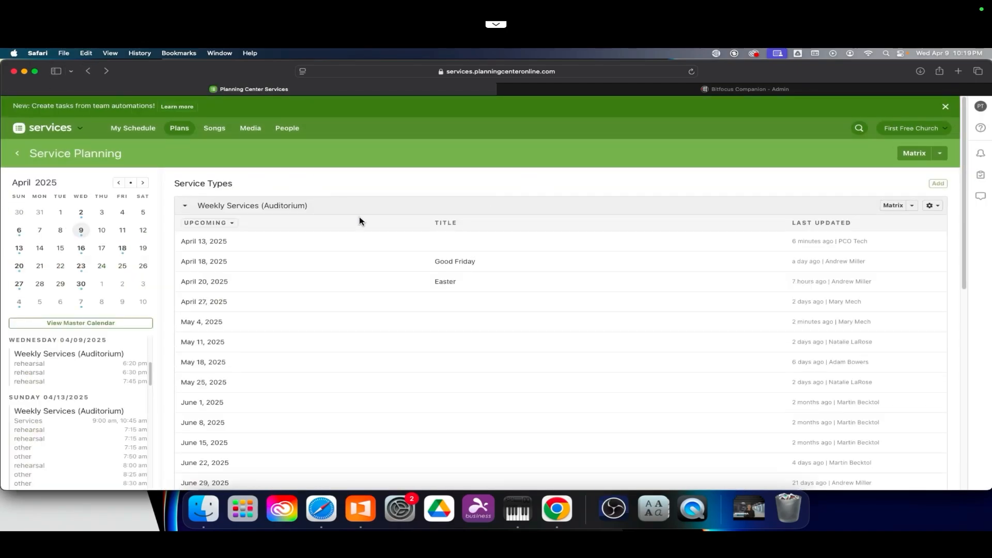
left_click(210, 207)
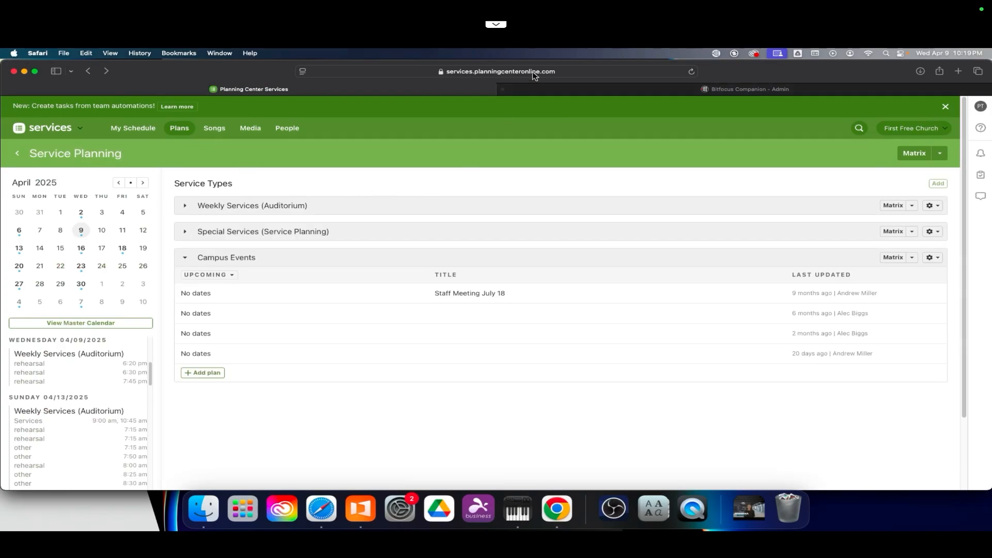
Step: Examine the folder ID at the end of the Planning Center dashboard URL
left_click(563, 73)
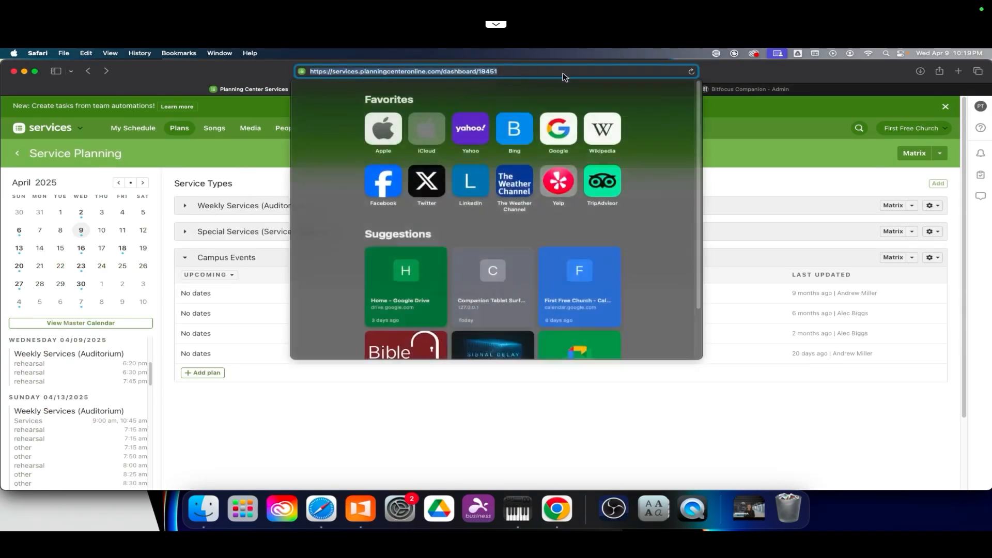
left_click(511, 71)
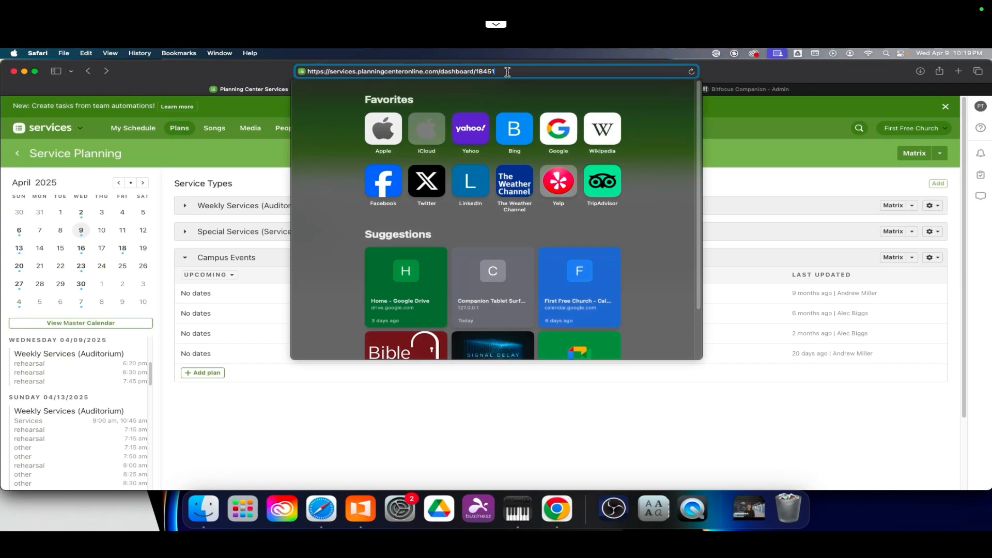
left_click_drag(507, 72, 479, 72)
left_click(813, 77)
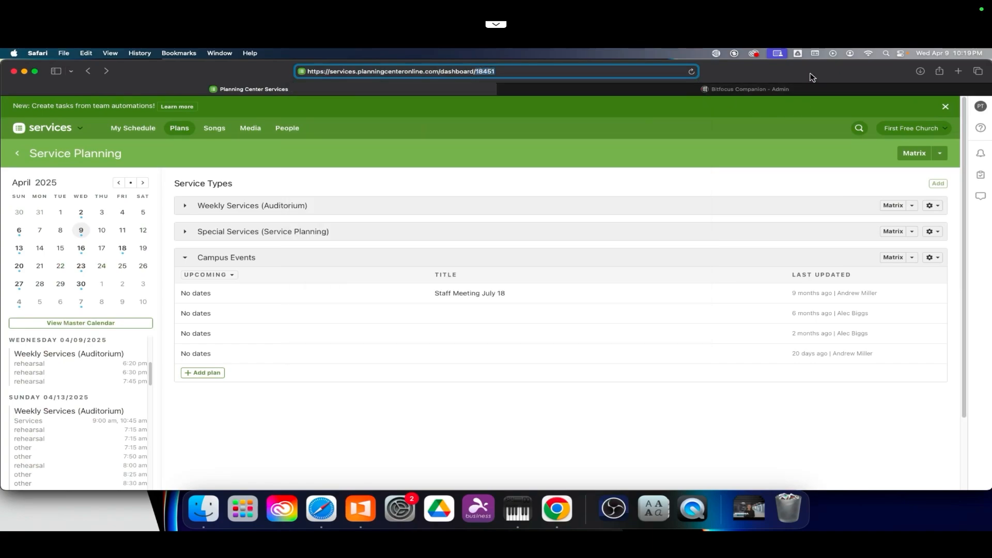
Step: Return to the Companion tab and save the services-live connection configuration
left_click(811, 89)
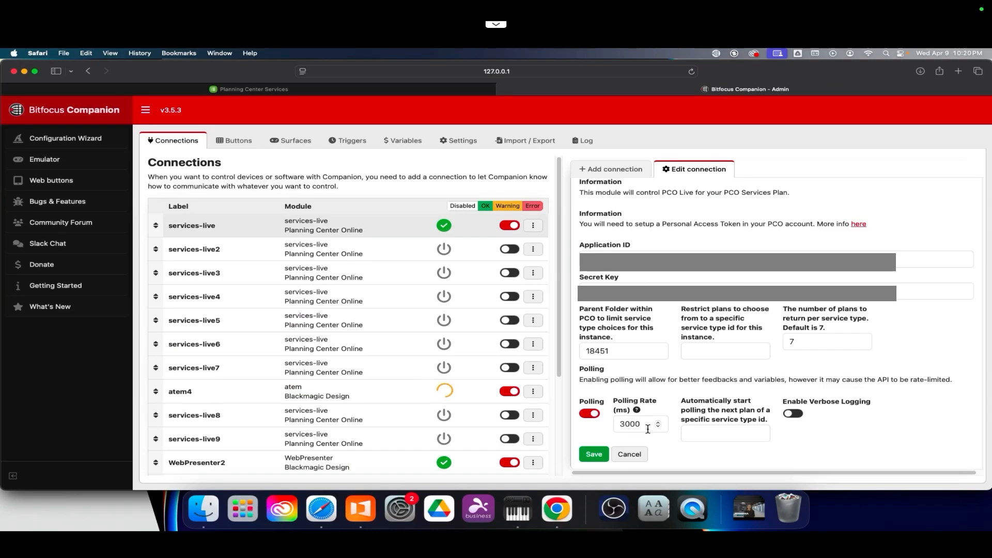
left_click(590, 456)
Step: Open the propresenter connection's configuration, review its settings, and save it
scroll(342, 369, "down", 3)
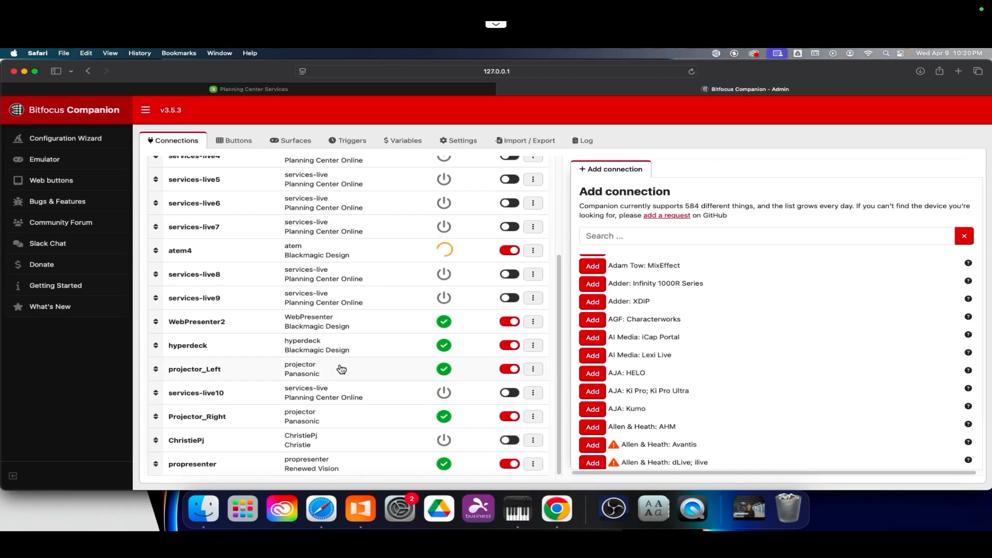
left_click(208, 467)
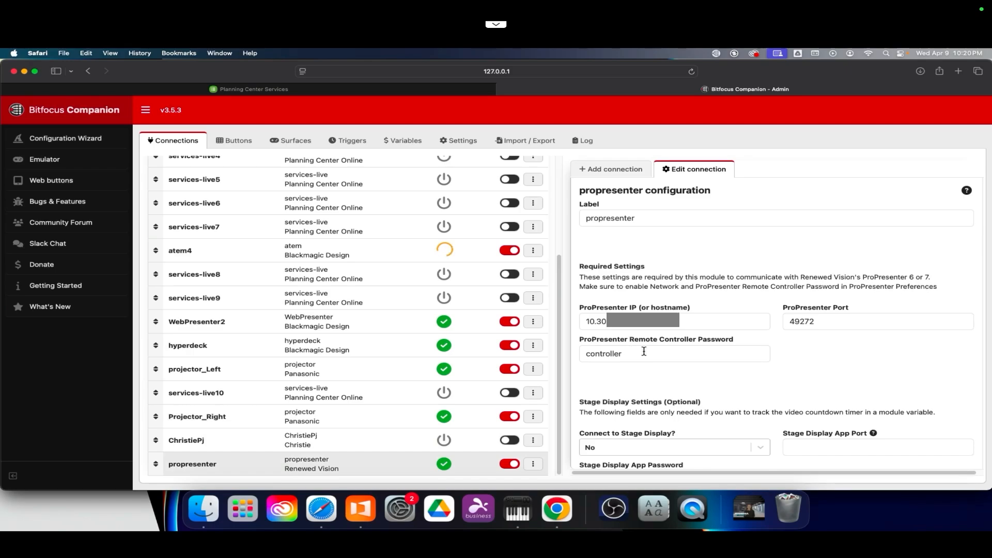
scroll(857, 293, "down", 5)
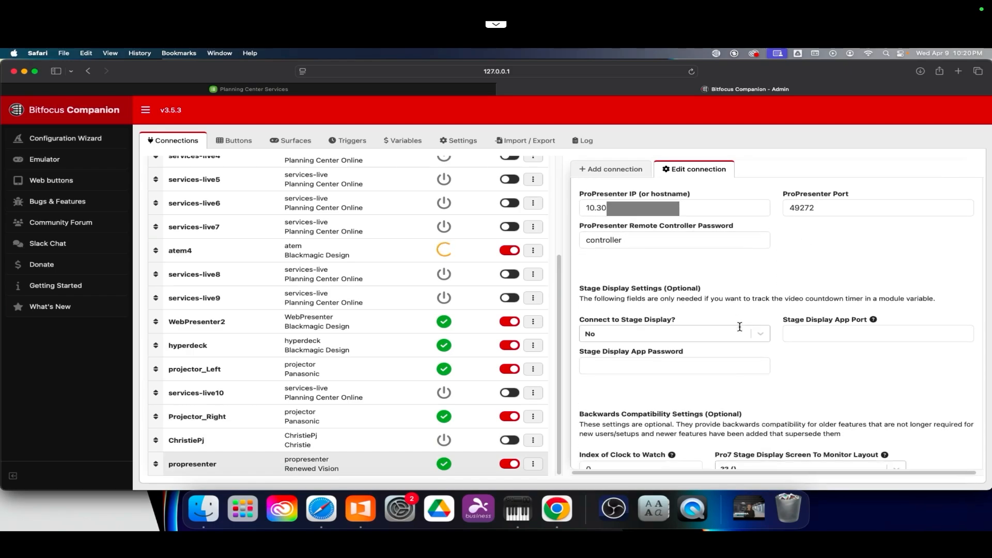
scroll(857, 294, "down", 5)
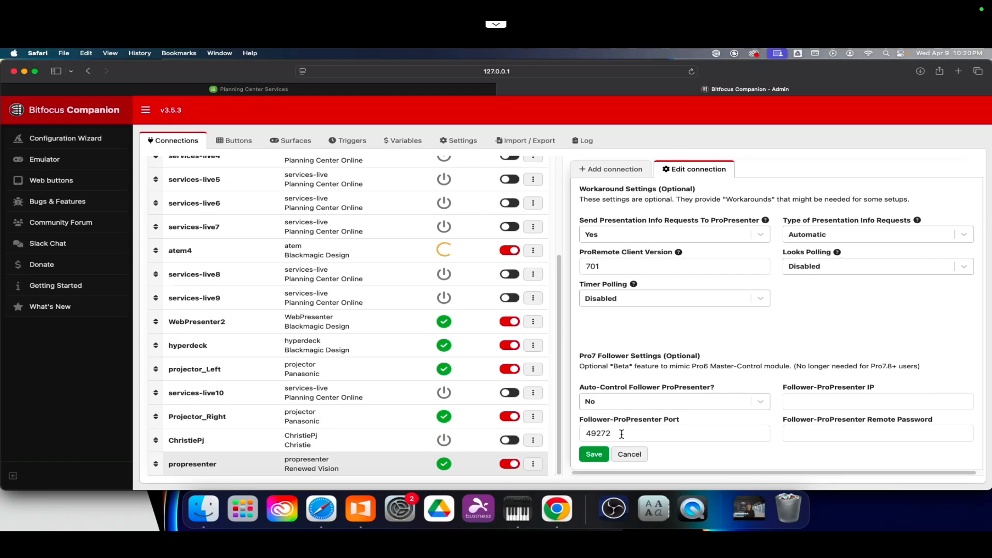
scroll(722, 409, "up", 10)
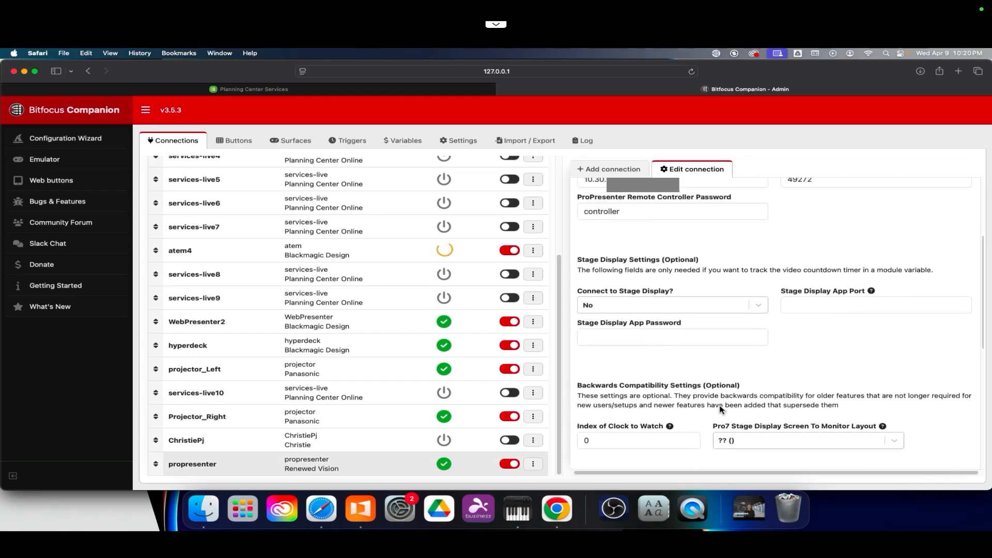
scroll(722, 409, "down", 10)
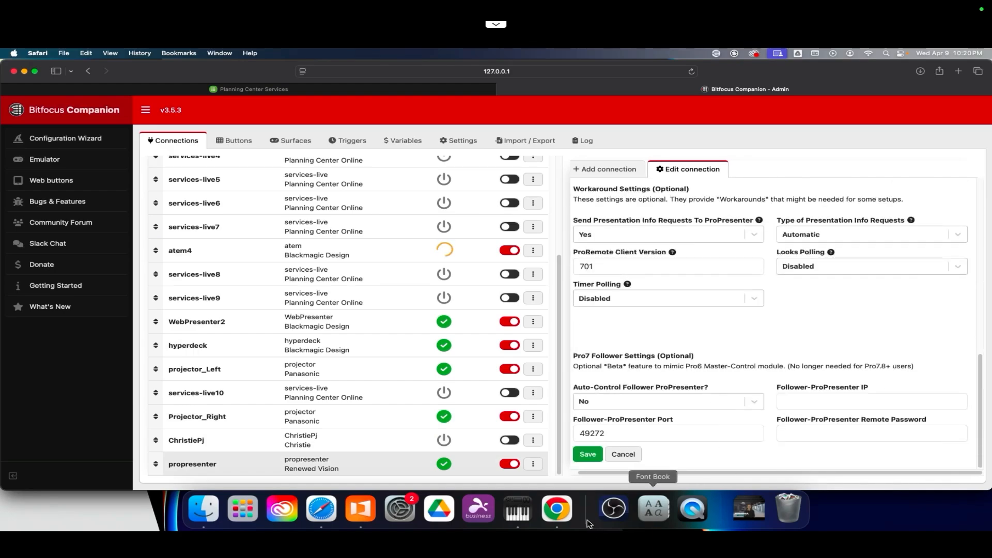
left_click(587, 454)
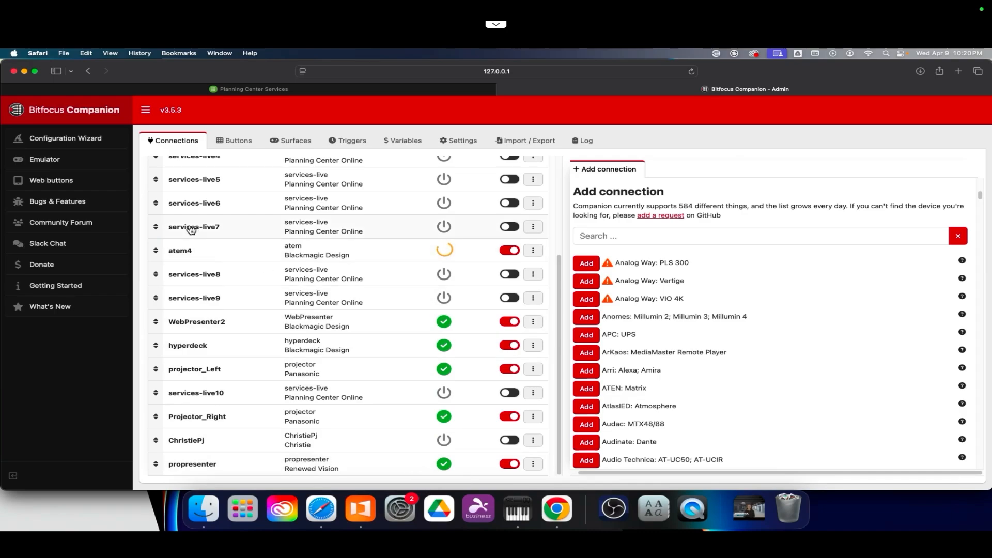
Step: Open the Previous button on the PCO page and set its Go to Previous Item action to services-live and the April 13, 2025 Weekly Services plan
left_click(236, 145)
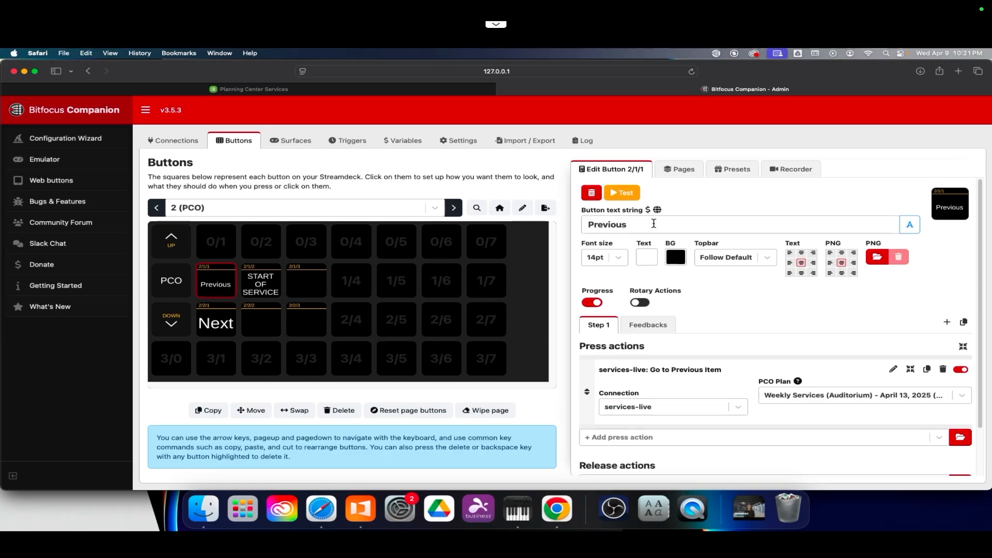
scroll(718, 331, "down", 3)
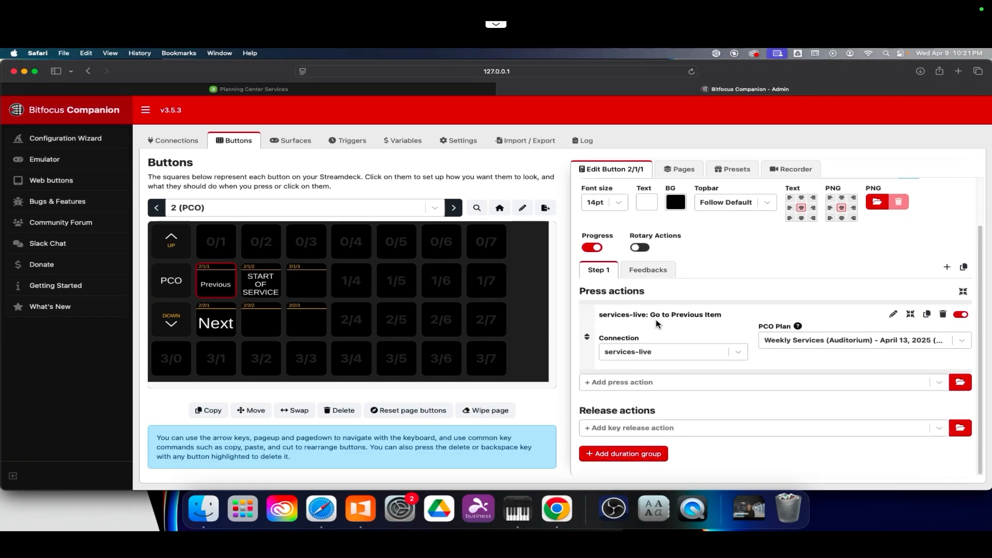
left_click(654, 387)
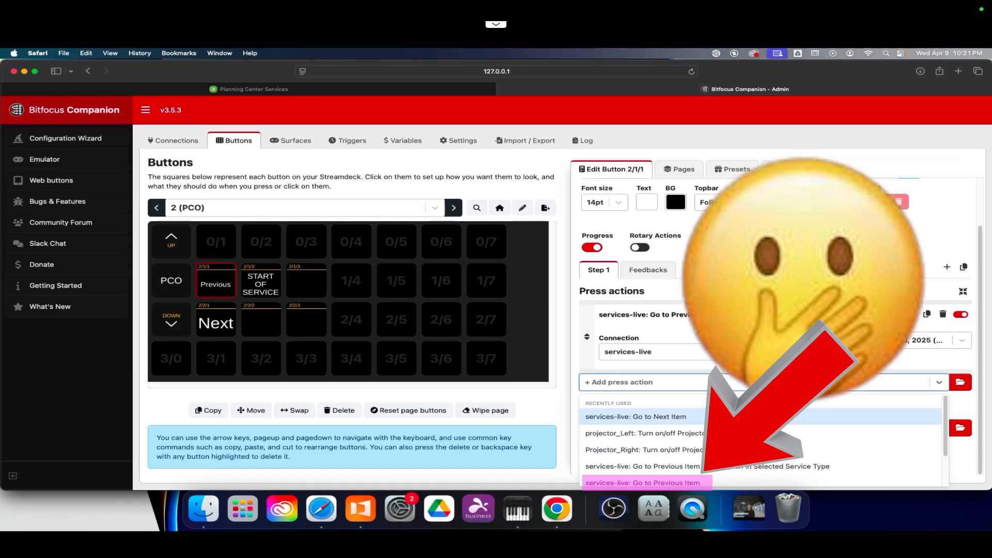
left_click(774, 272)
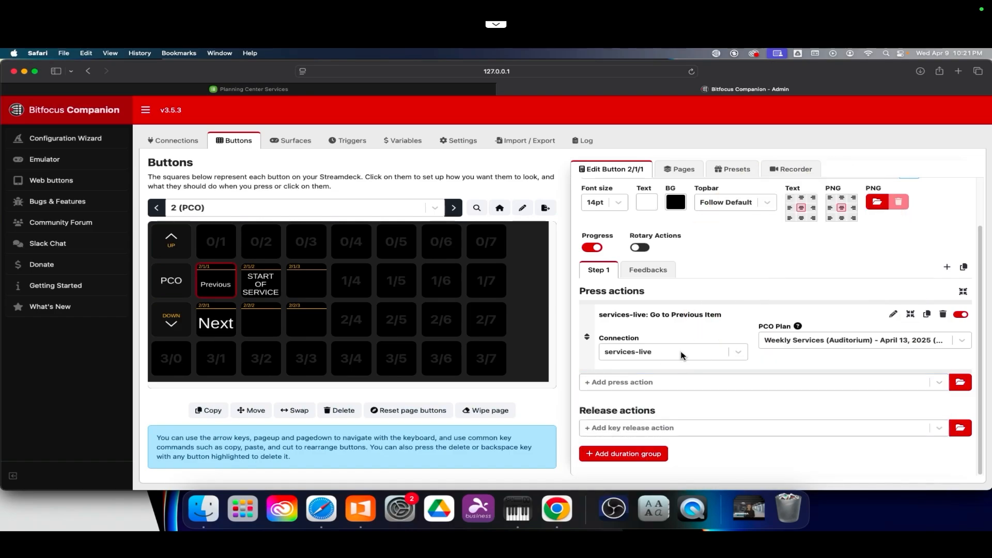
left_click(663, 353)
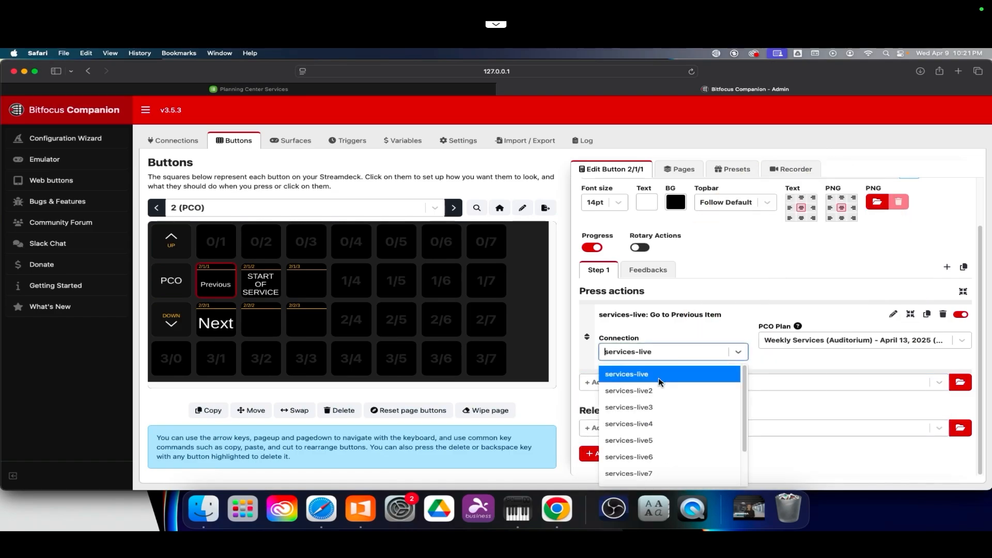
left_click(658, 377)
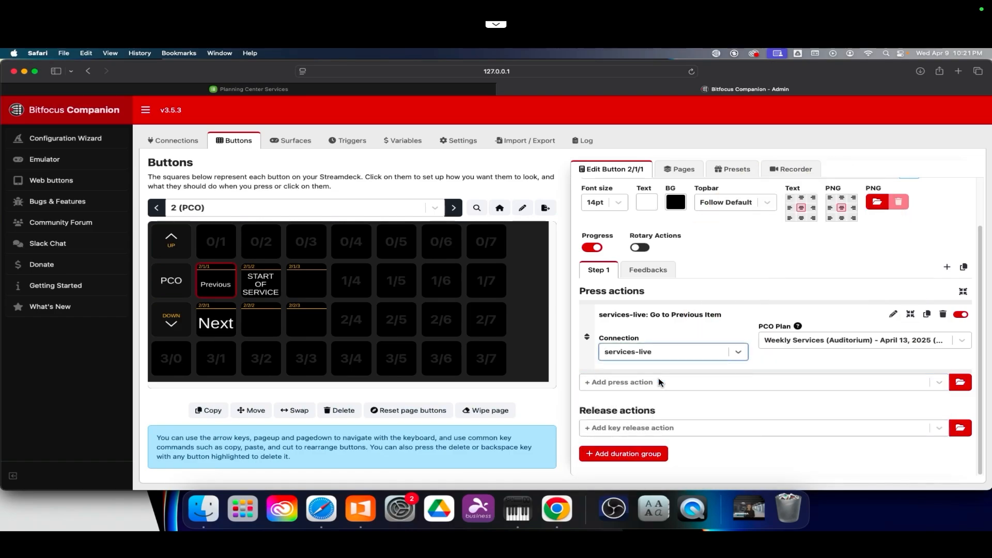
left_click(847, 342)
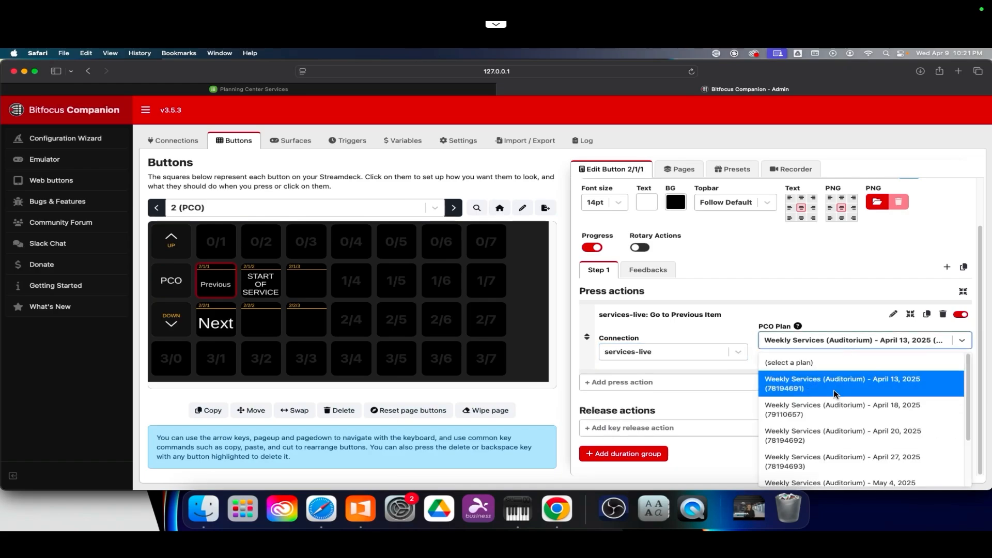
left_click(848, 381)
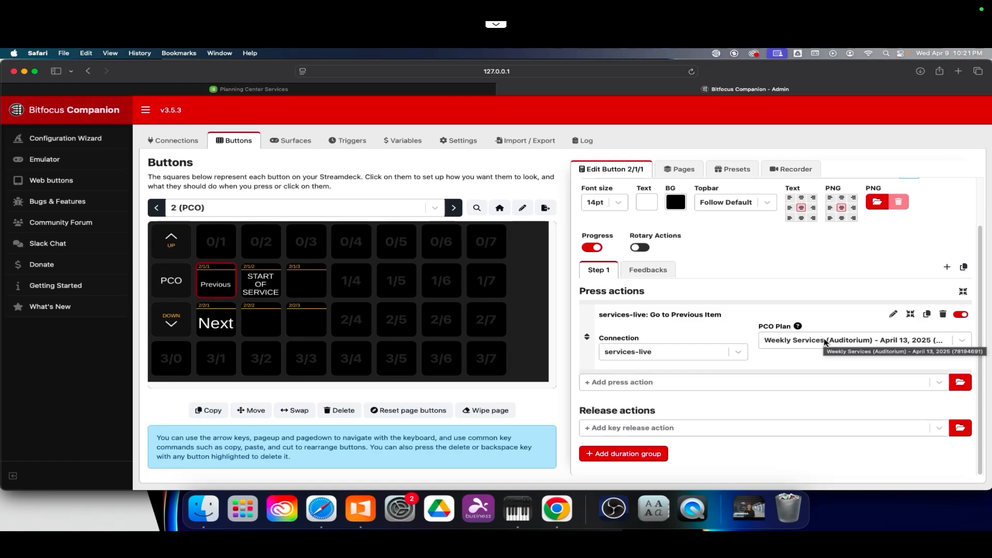
Step: Examine the press actions of the Next and Previous buttons
left_click(216, 330)
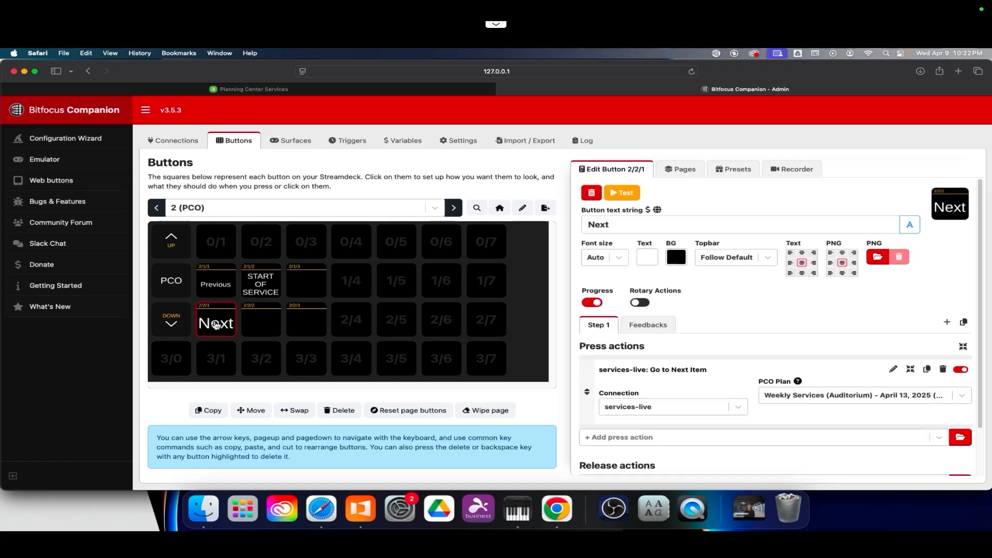
scroll(724, 362, "down", 2)
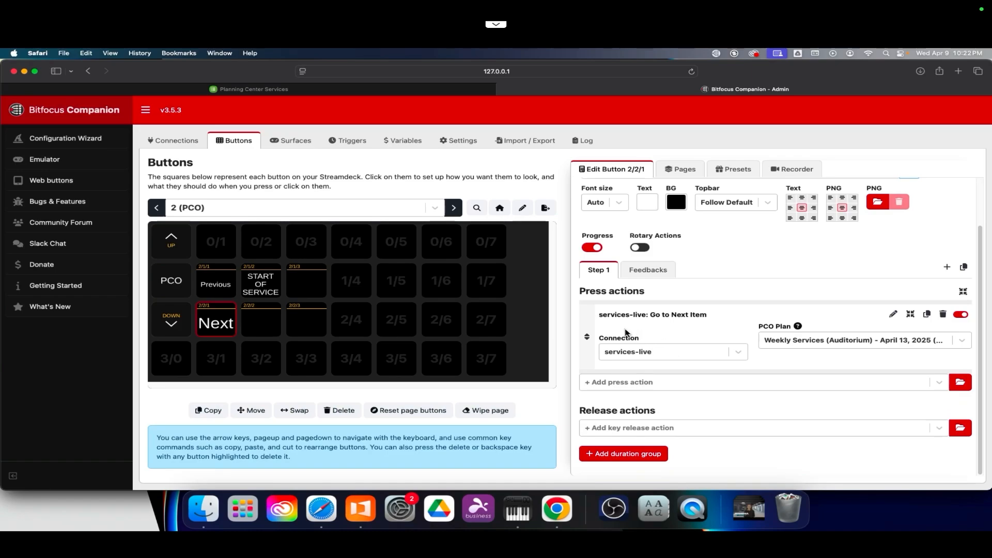
left_click(228, 288)
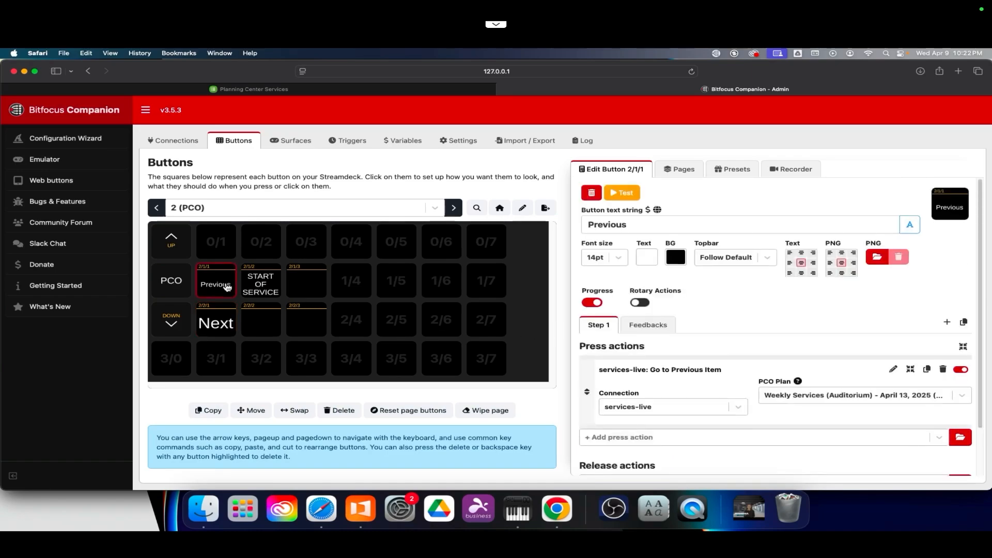
left_click(226, 325)
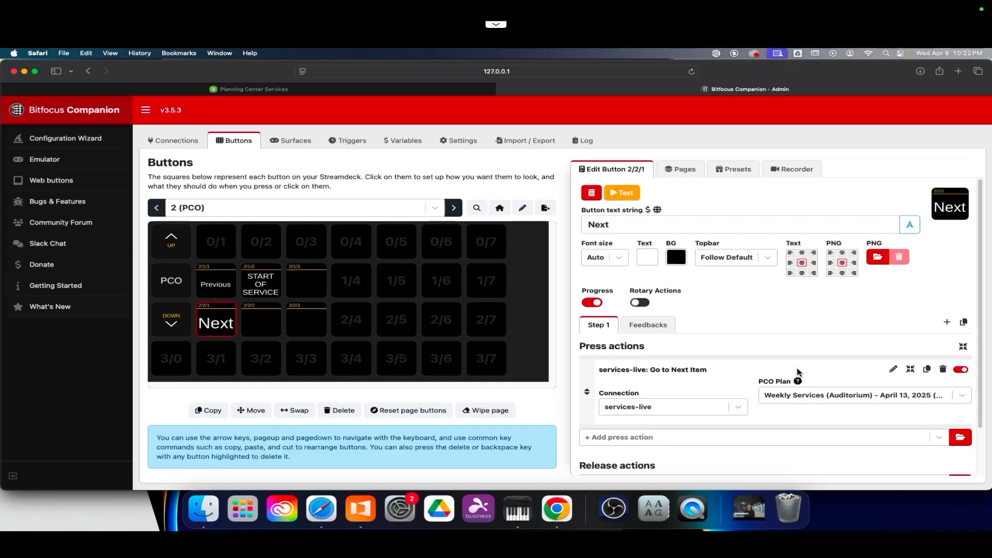
scroll(797, 368, "down", 1)
mouse_move(799, 372)
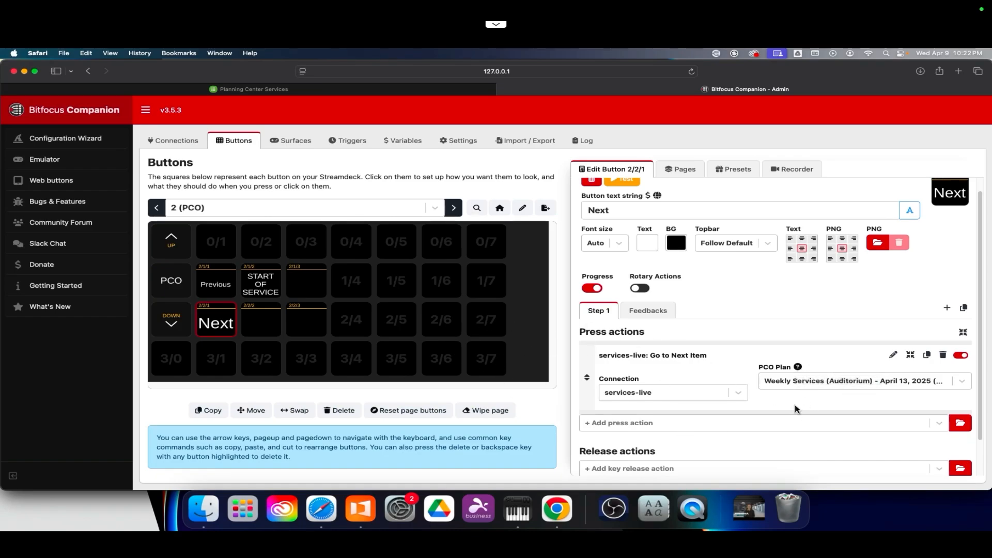
scroll(796, 408, "up", 1)
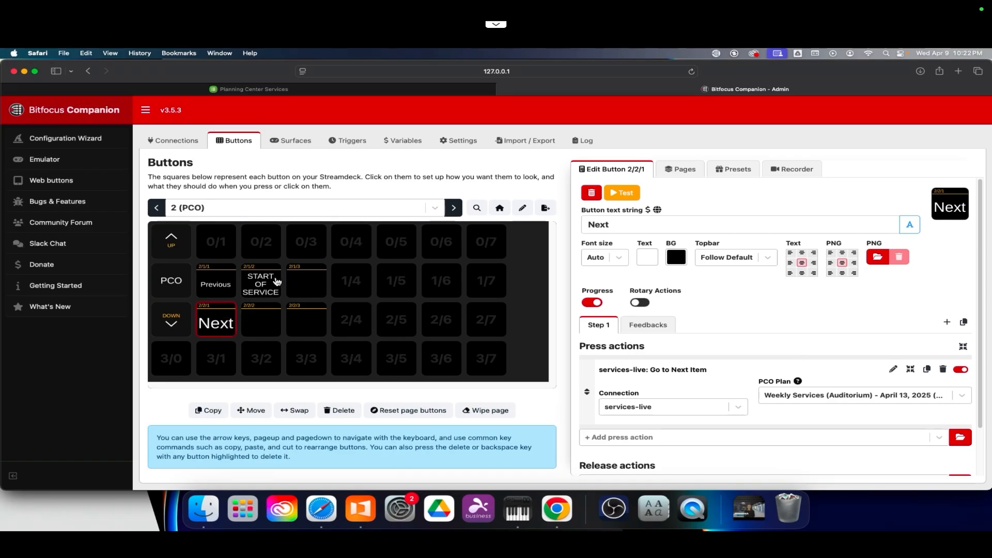
Step: Examine the variable text strings of the current-item and next-item display buttons on the PCO page
left_click(277, 282)
left_click(758, 227)
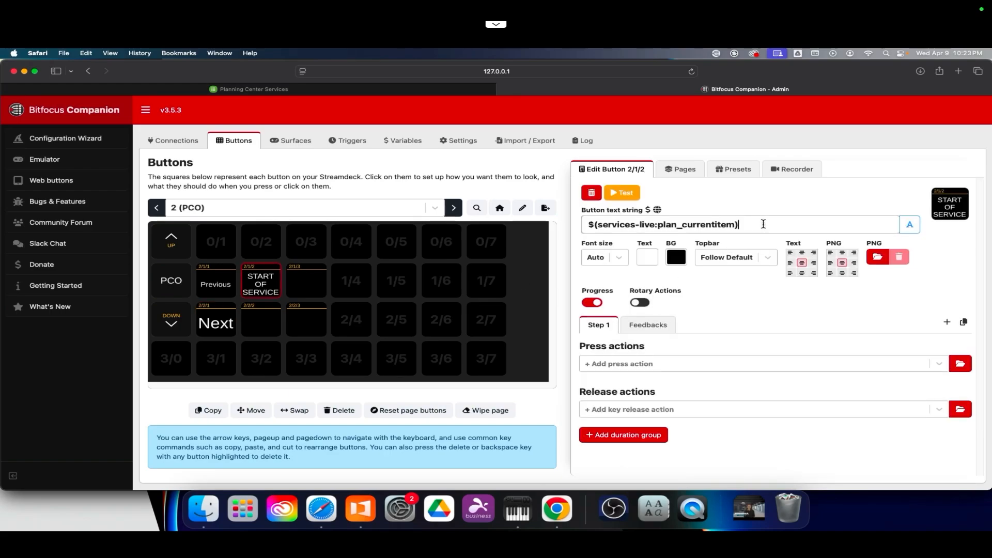
left_click_drag(764, 223, 575, 205)
left_click(758, 228)
left_click(305, 285)
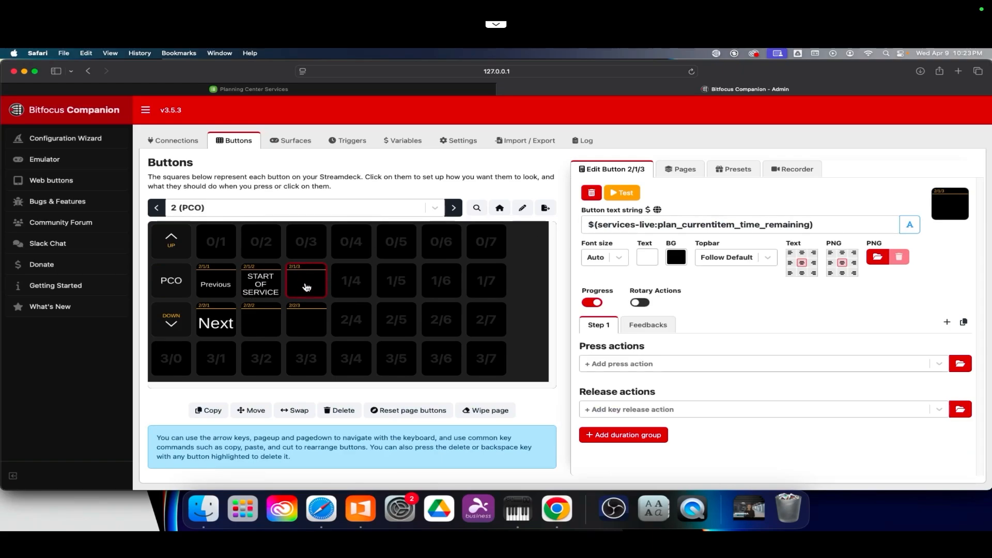
left_click(251, 325)
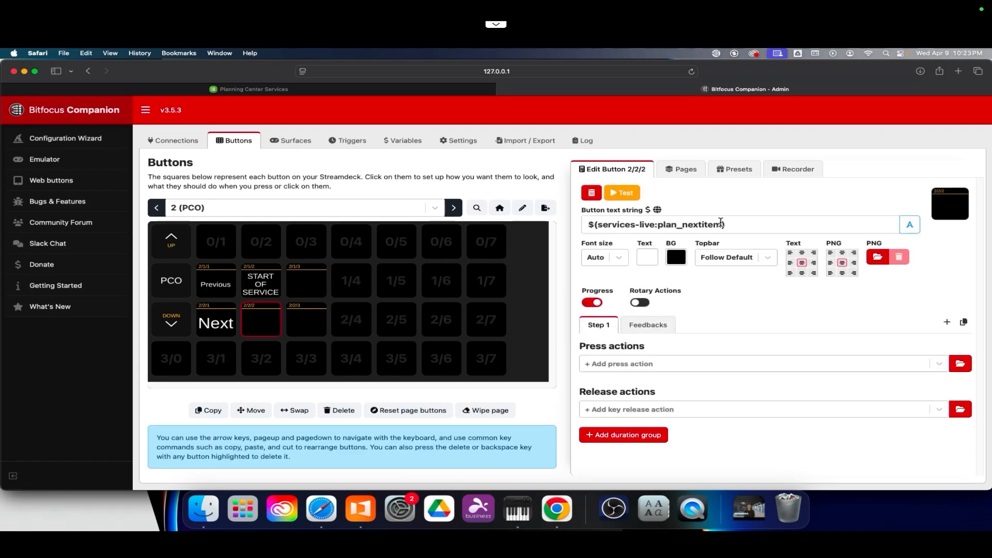
left_click(722, 224)
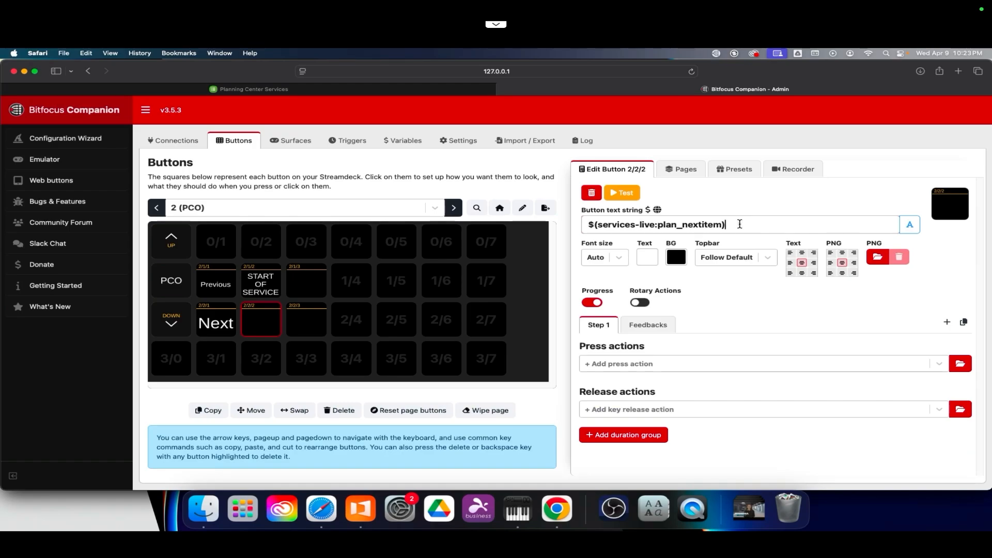
left_click(308, 325)
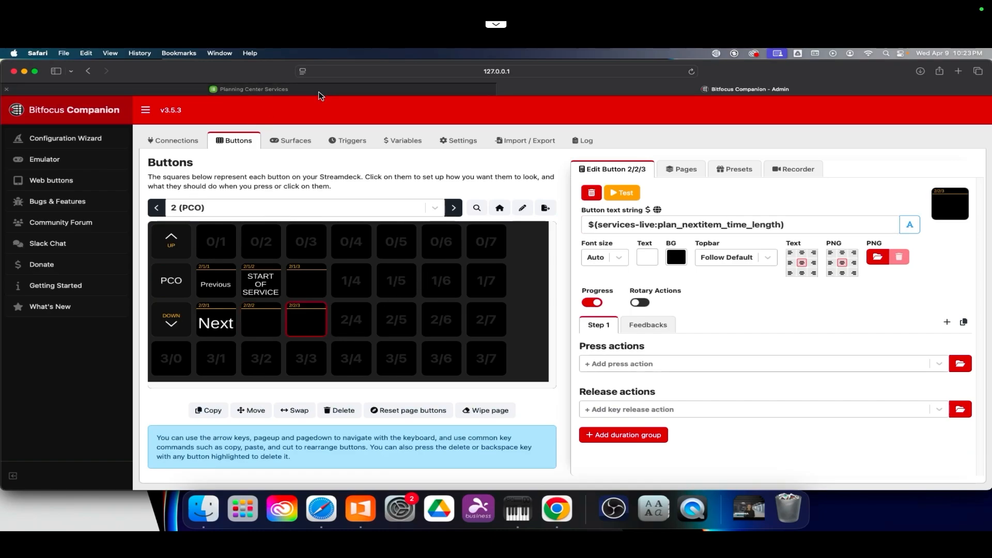
Step: Test the Next button twice to advance the live service plan
left_click(214, 305)
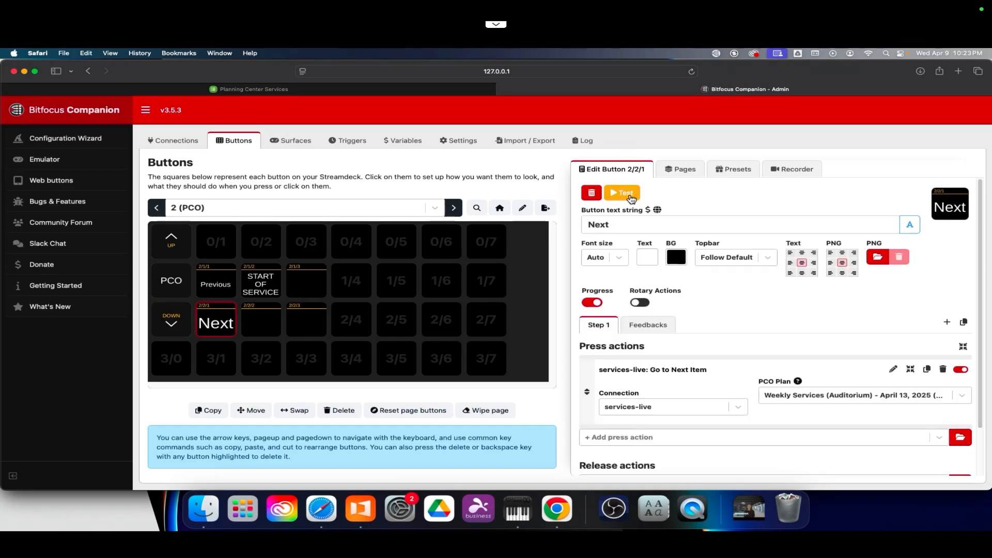
left_click(627, 193)
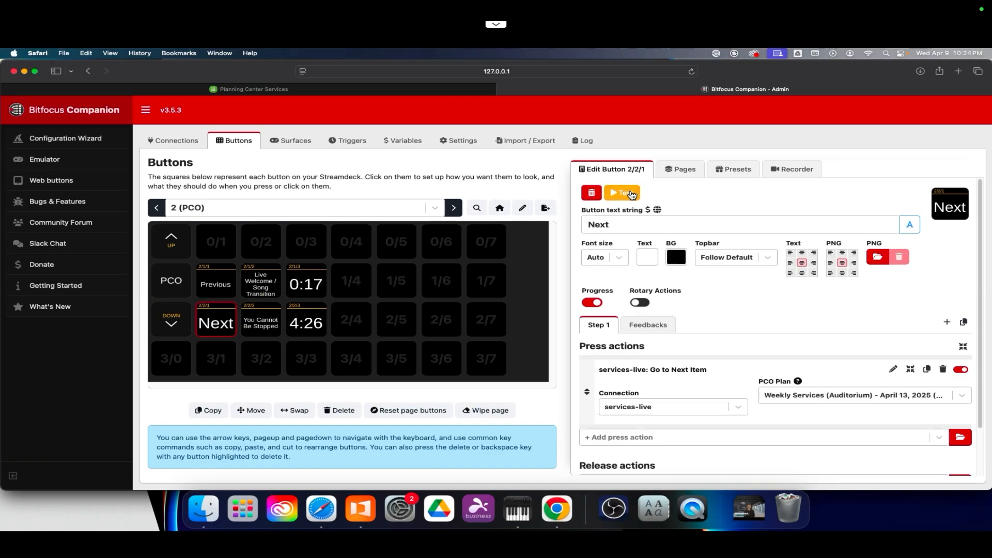
left_click(631, 195)
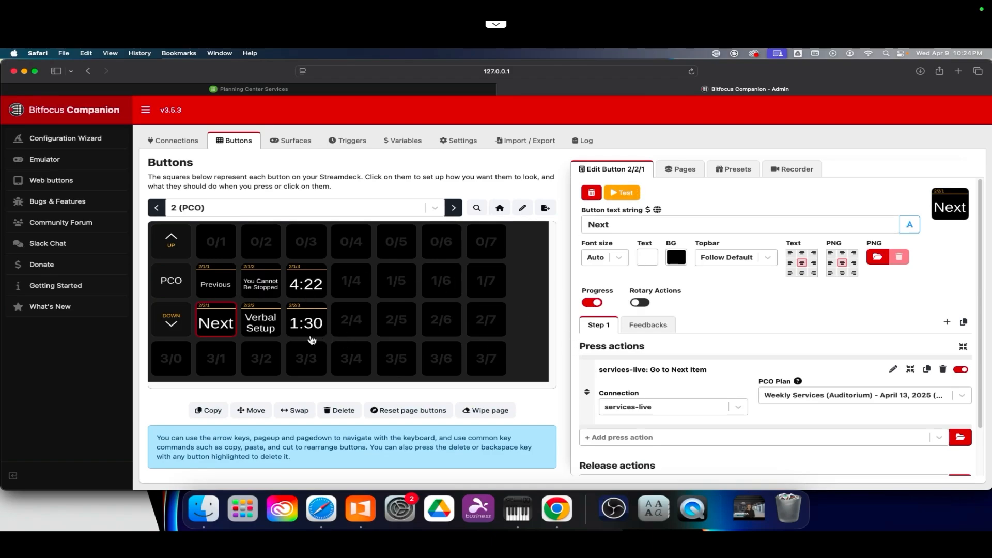
Step: Test the Previous button twice to step the live service plan back
left_click(213, 287)
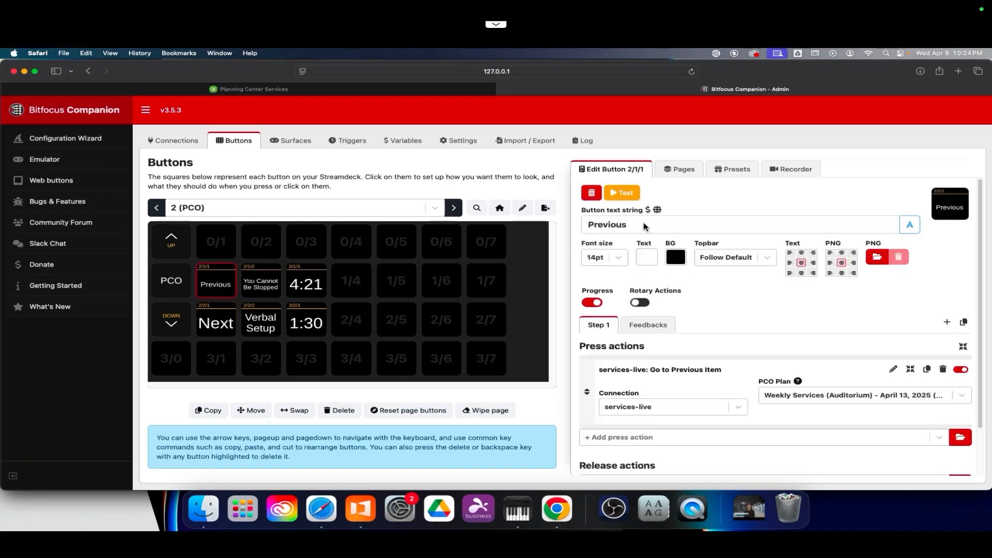
left_click(627, 195)
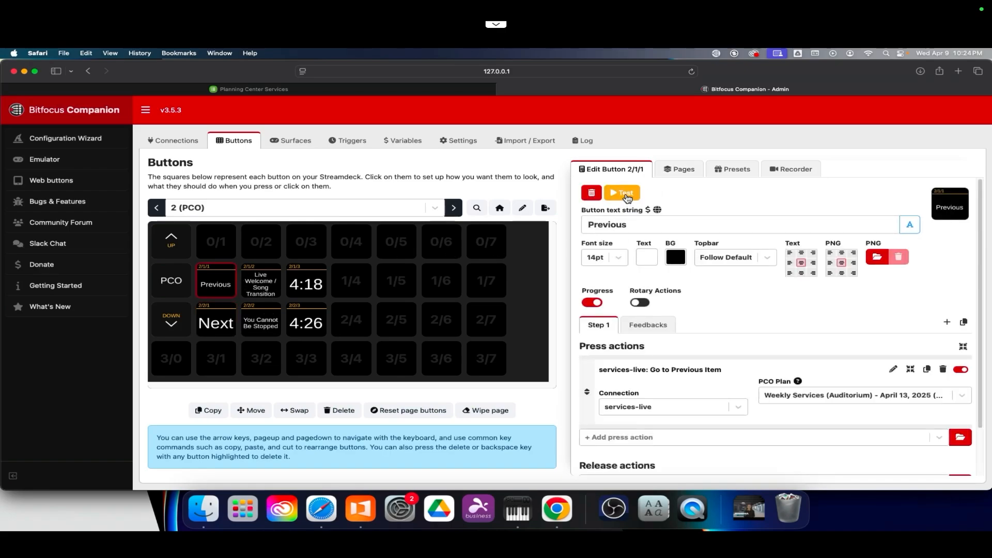
left_click(627, 195)
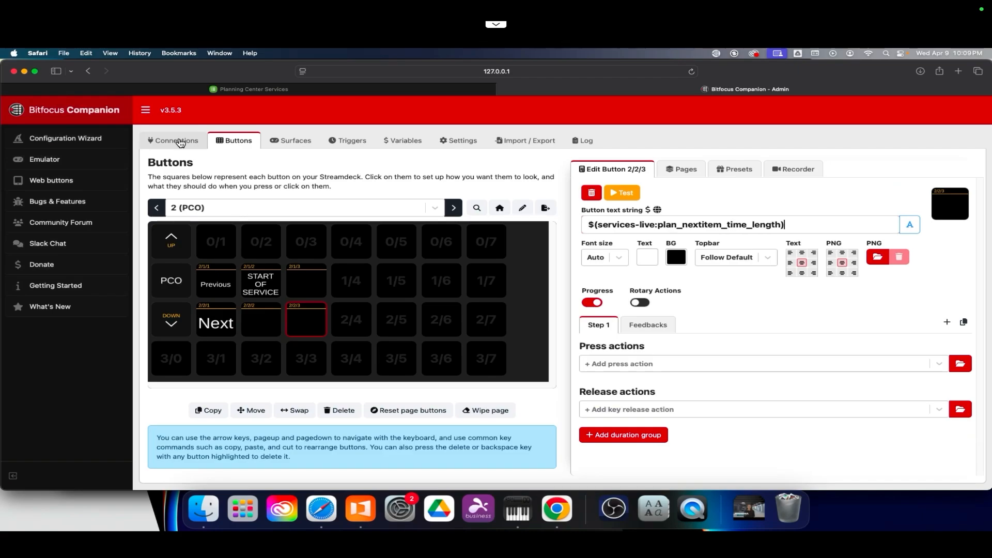
Step: Examine the Rosstalk listener settings and the Rosstalk remote control commands in Settings
left_click(458, 140)
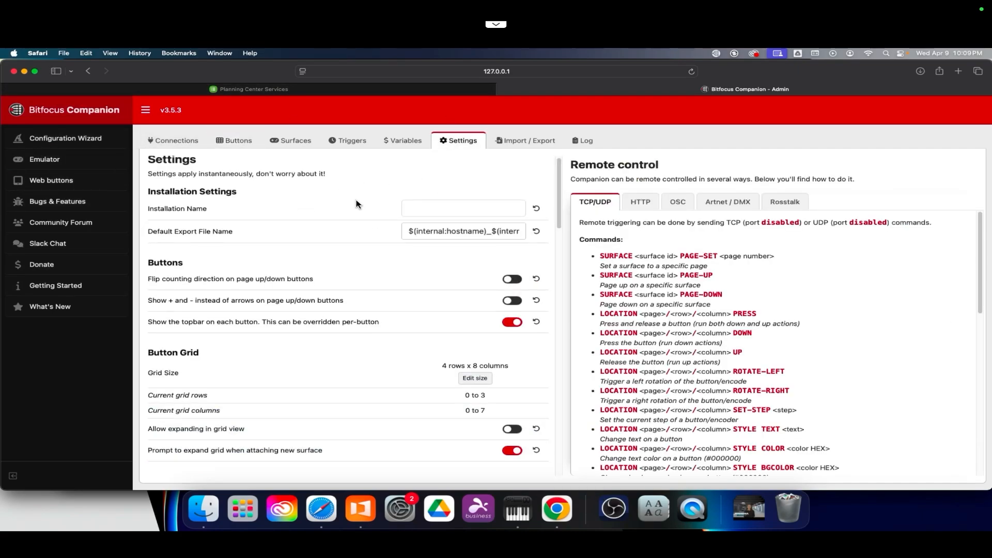
scroll(357, 204, "down", 10)
scroll(356, 204, "down", 20)
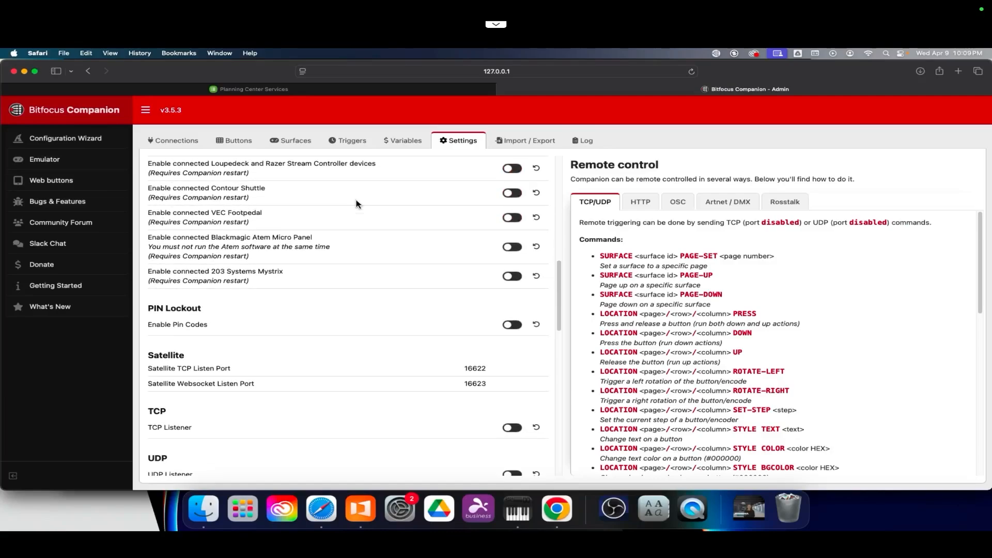
scroll(356, 204, "down", 1)
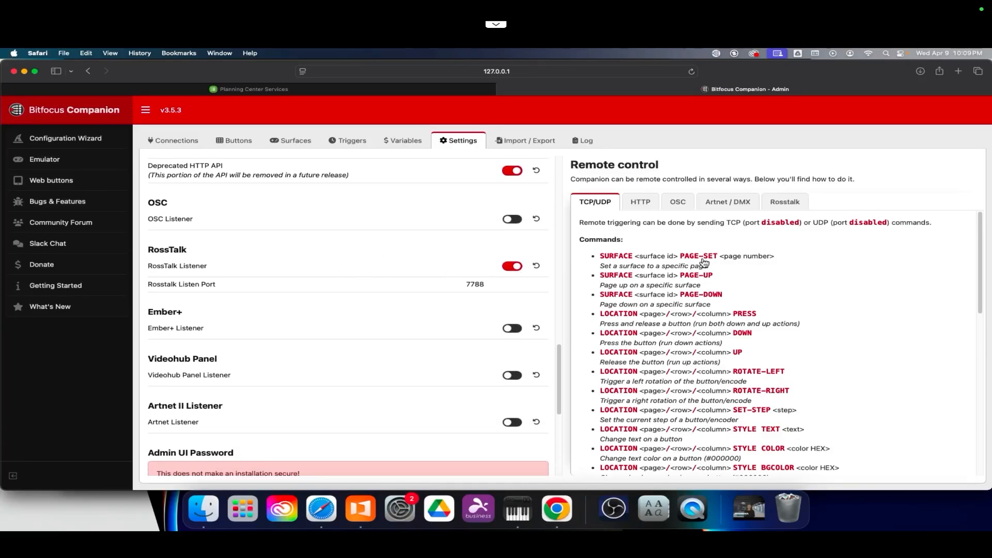
left_click(781, 203)
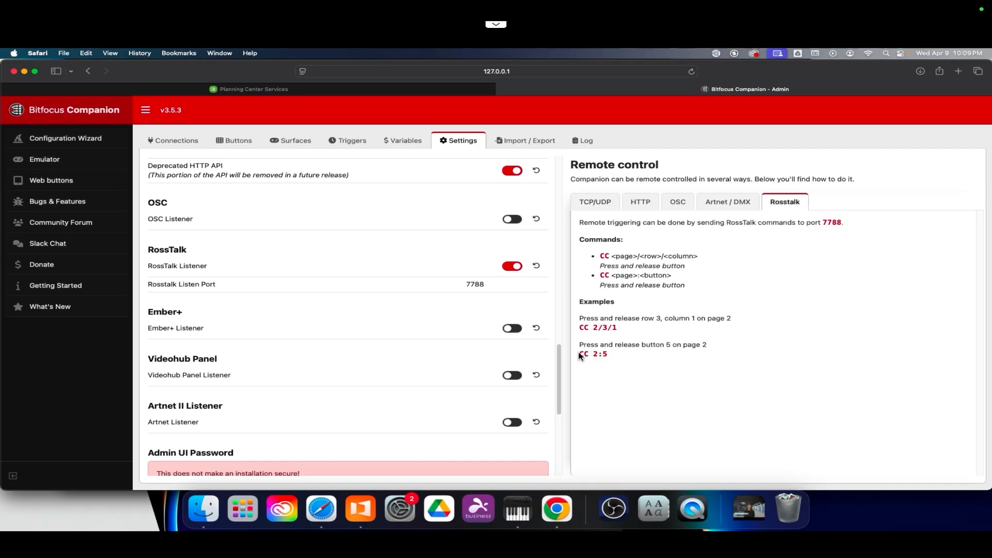
left_click_drag(580, 356, 595, 354)
left_click(617, 356)
Step: Switch to ProPresenter and open the Companion action of the Next macro in the PCO macro collection
left_click(362, 510)
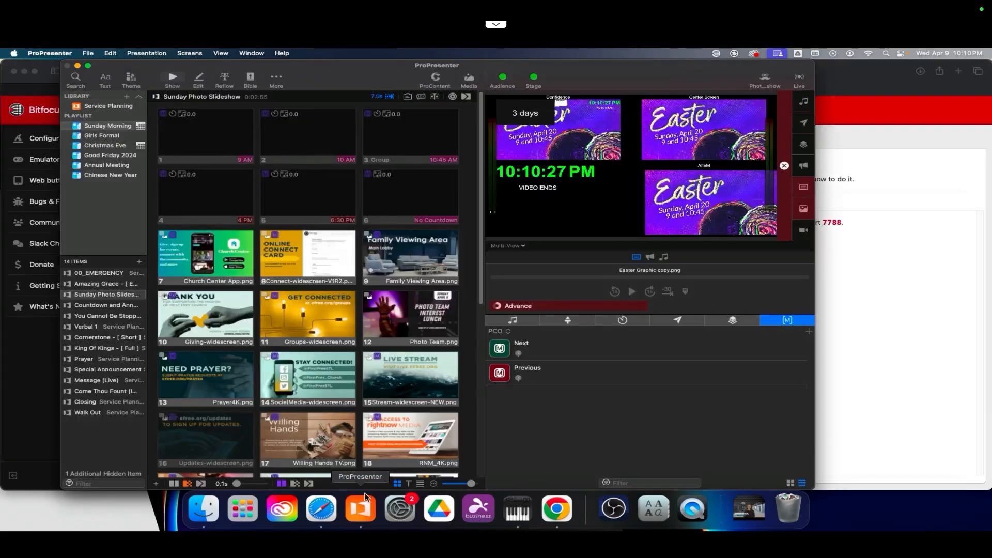
left_click(504, 332)
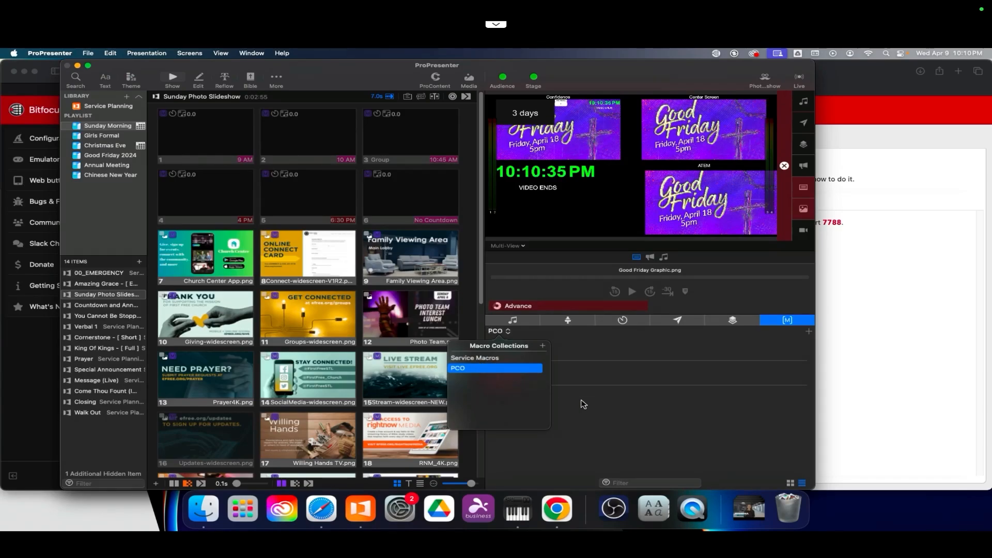
left_click(622, 420)
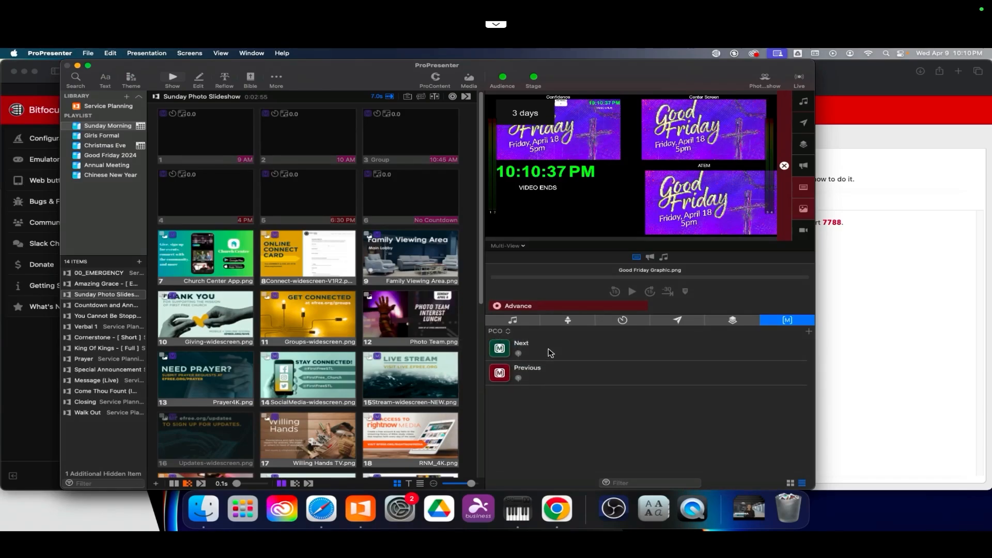
right_click(551, 354)
mouse_move(608, 412)
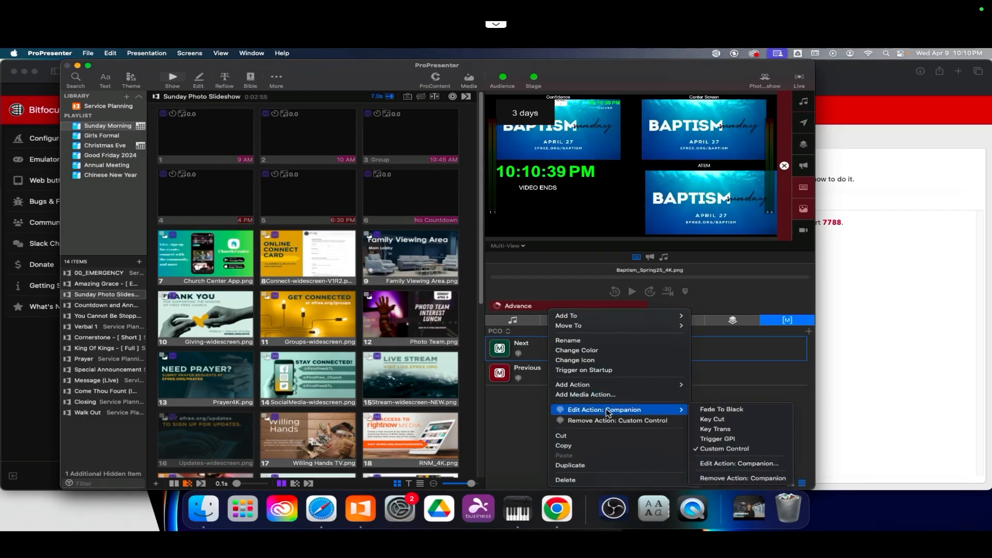
mouse_move(610, 388)
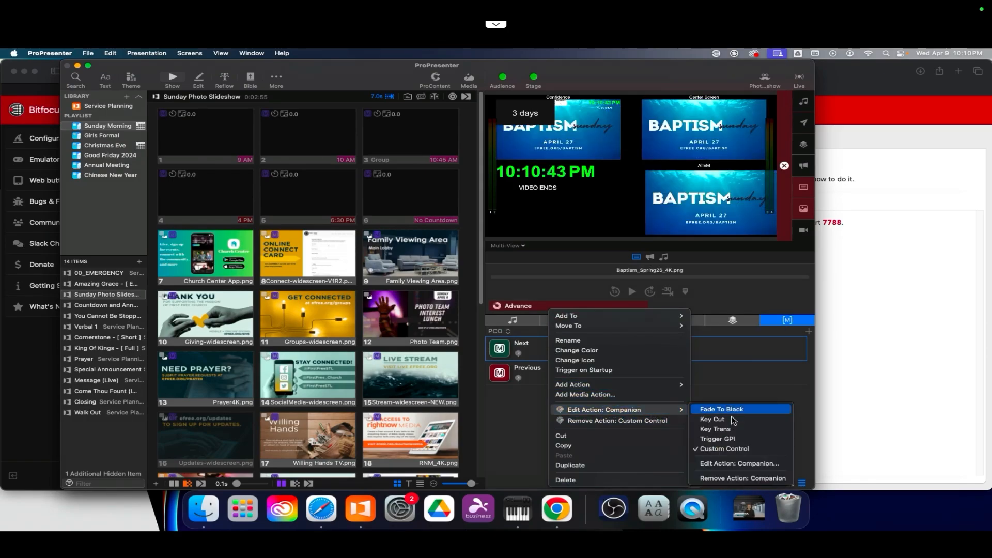
left_click(754, 465)
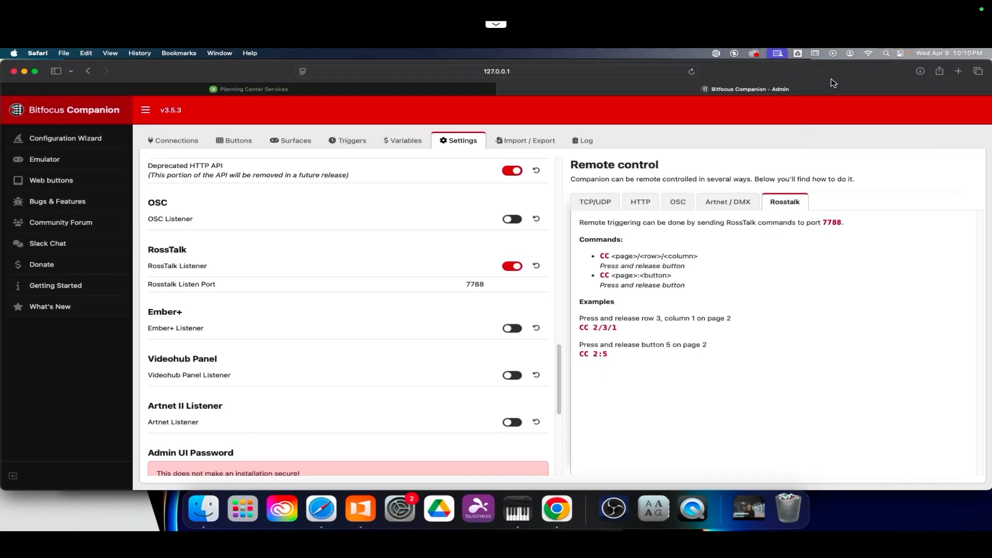
Step: Compare the Companion custom control commands of the Next and Previous macros with the Rosstalk remote control commands
left_click(834, 83)
left_click(371, 510)
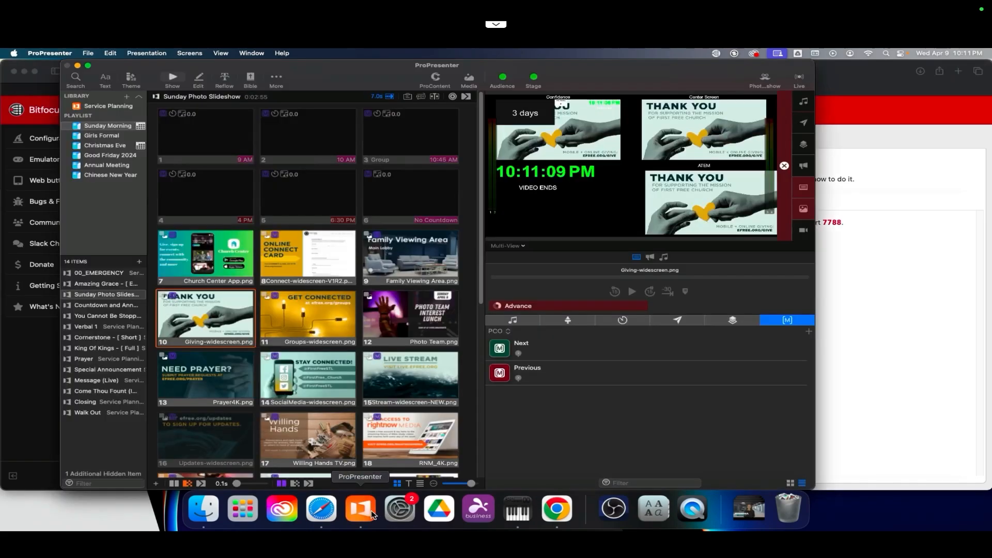
right_click(550, 356)
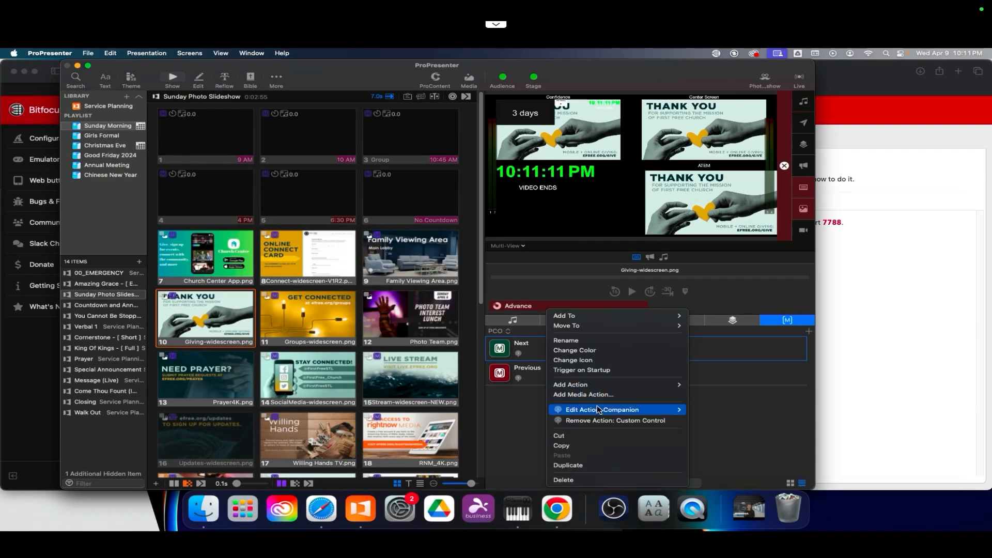
left_click(735, 464)
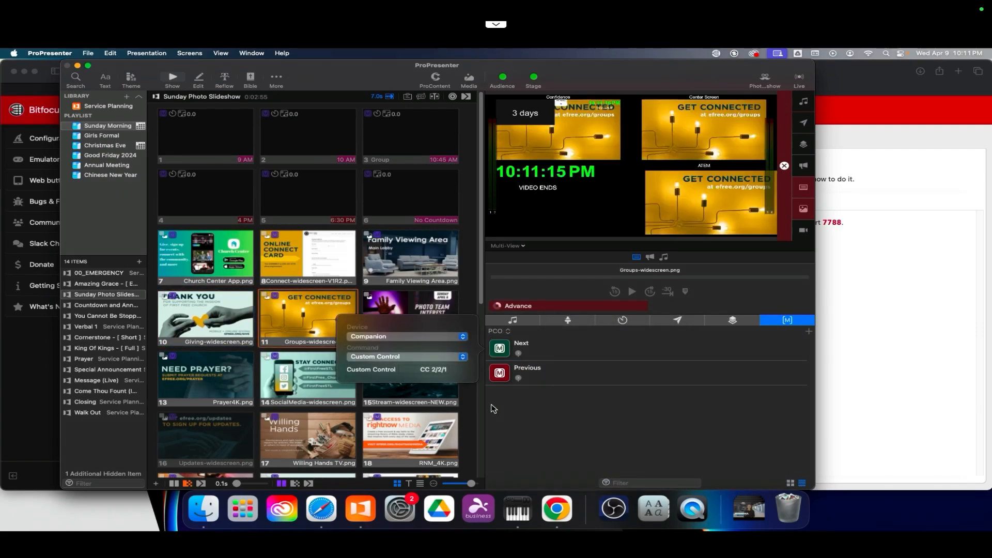
left_click(851, 321)
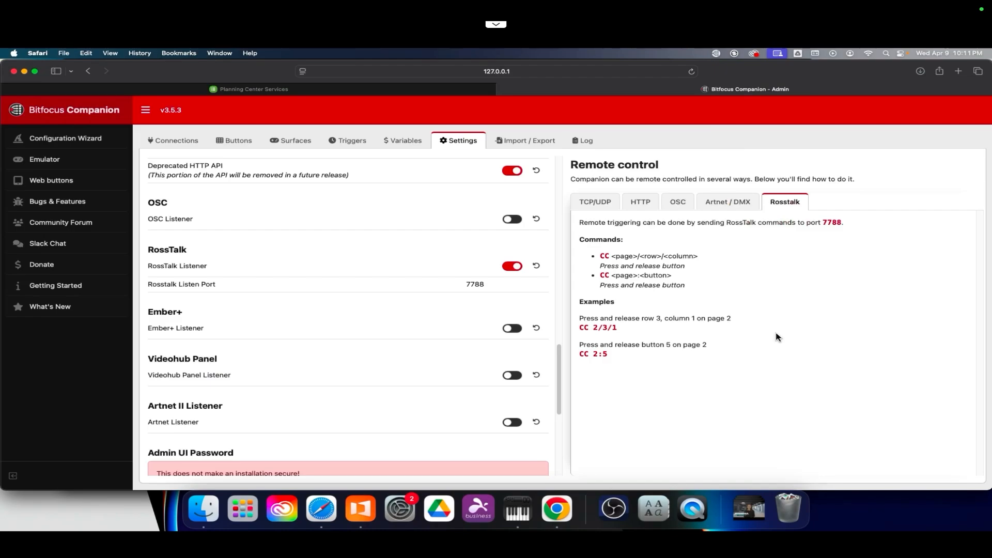
left_click(357, 513)
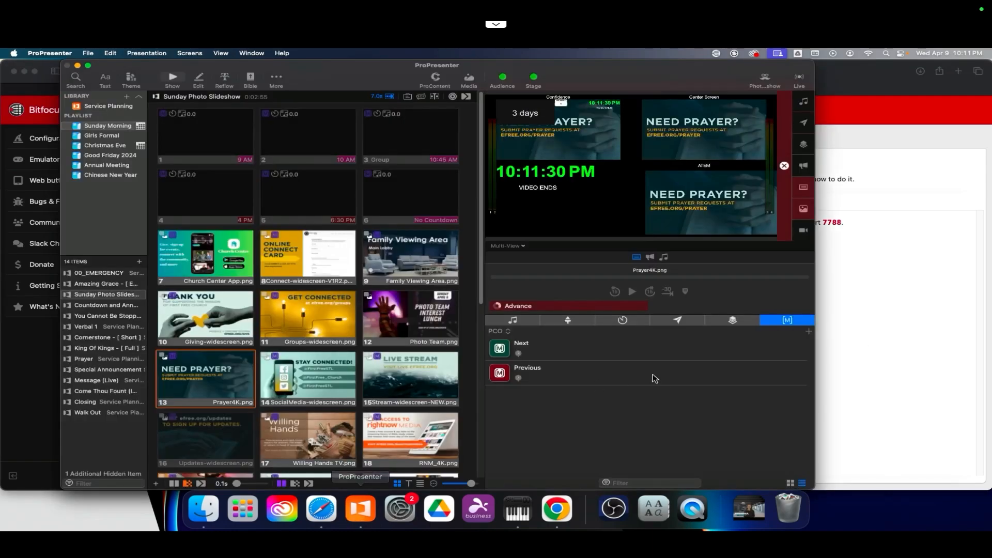
right_click(572, 377)
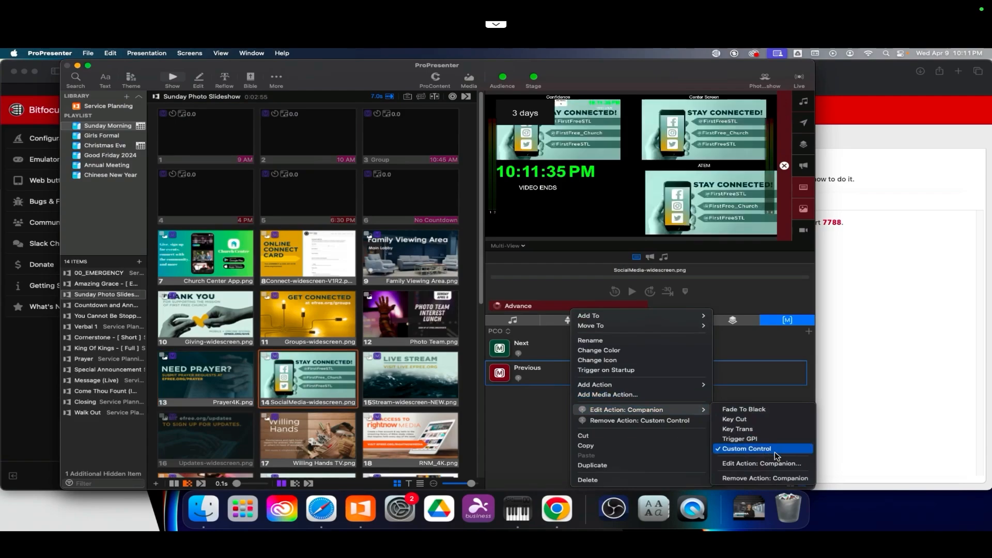
left_click(742, 464)
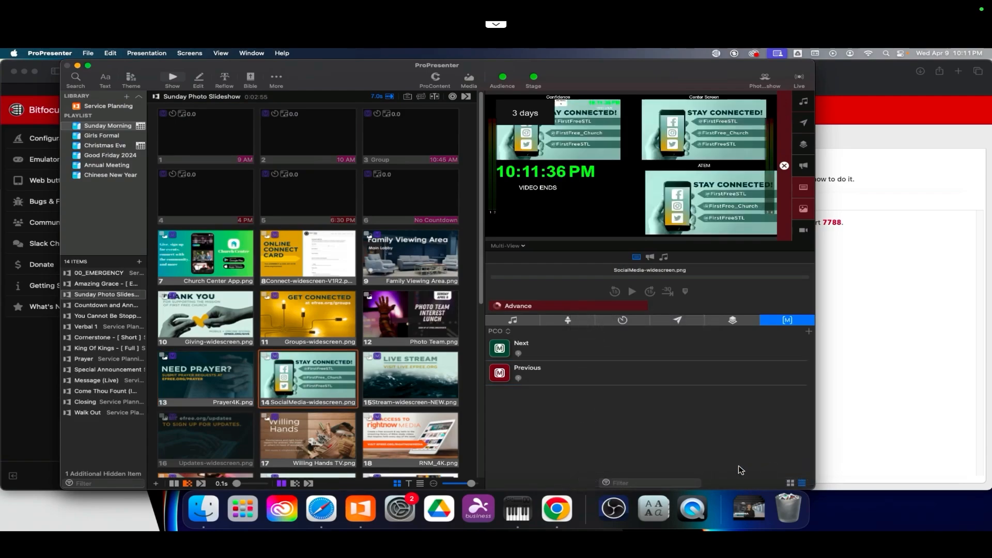
Step: Change the Next macro's Companion custom control command to CC 2:18
left_click(550, 354)
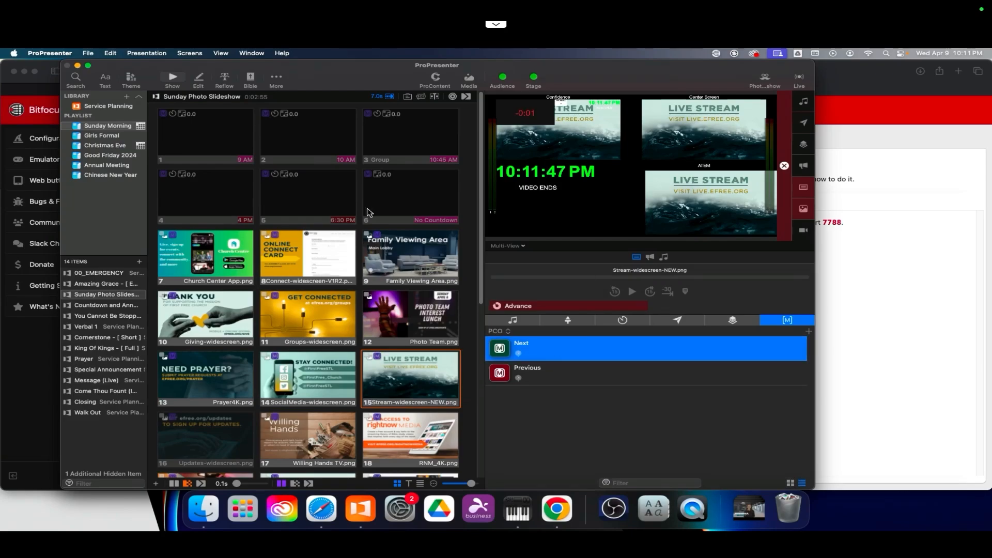
right_click(542, 353)
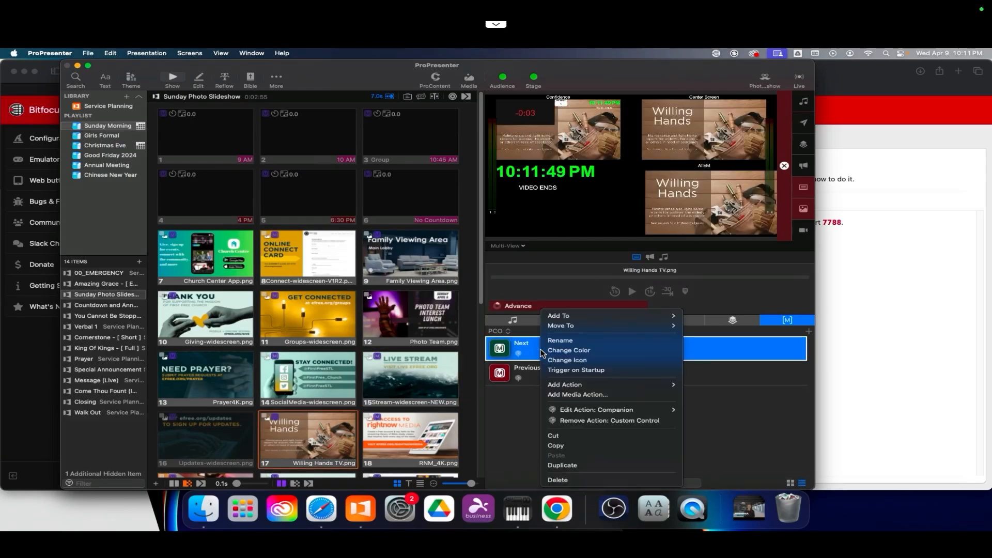
mouse_move(628, 410)
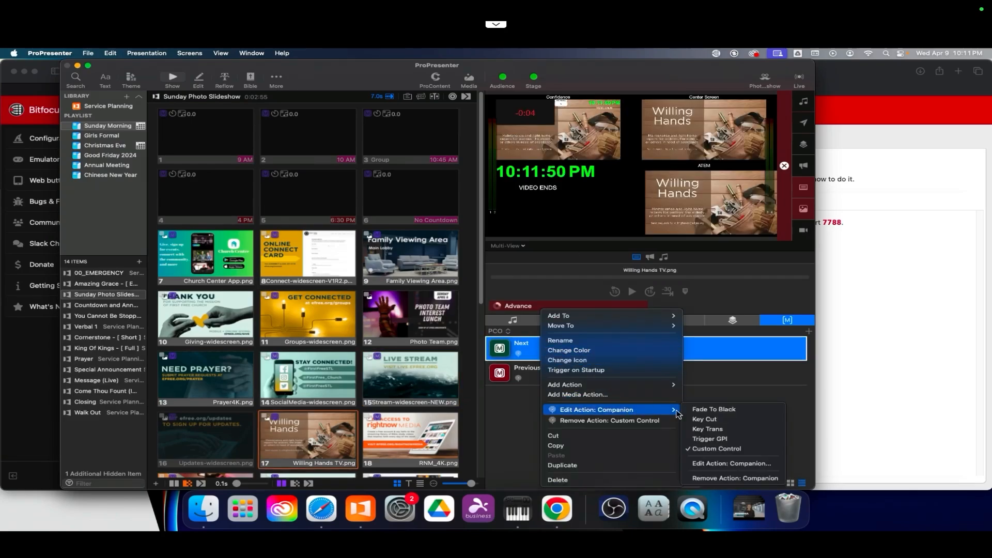
left_click(736, 464)
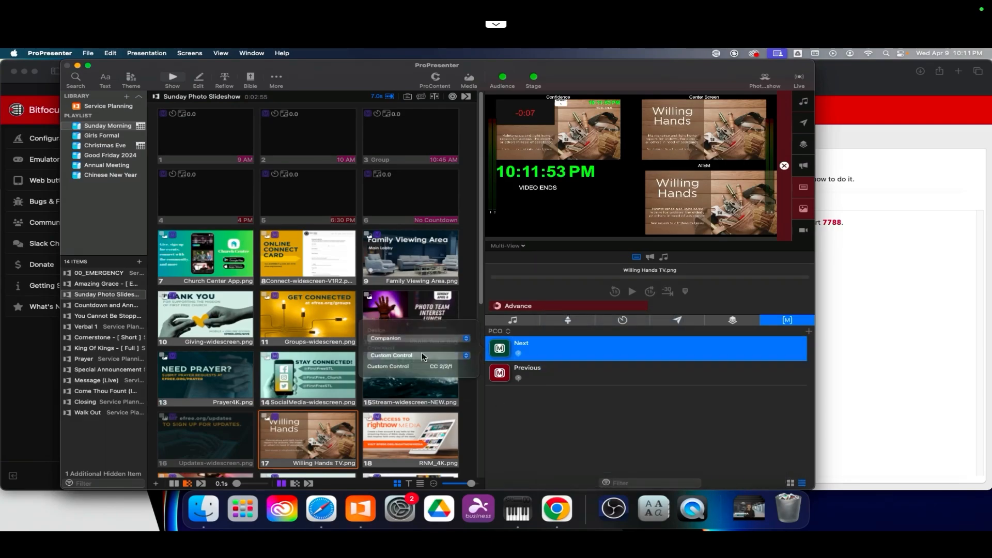
left_click(444, 370)
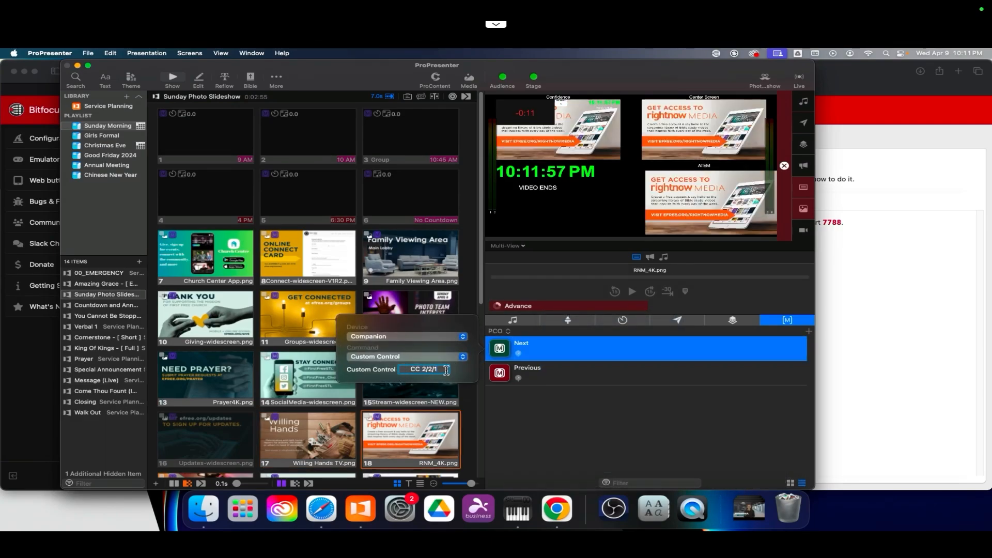
key("BackSpace")
key("BackSpace")
key("BackSpace")
type(":18")
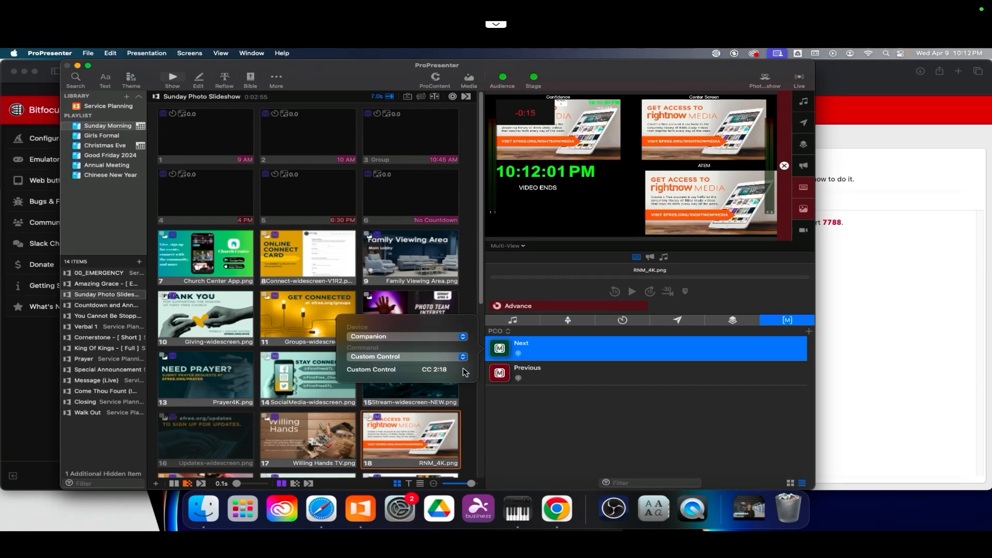
left_click(565, 354)
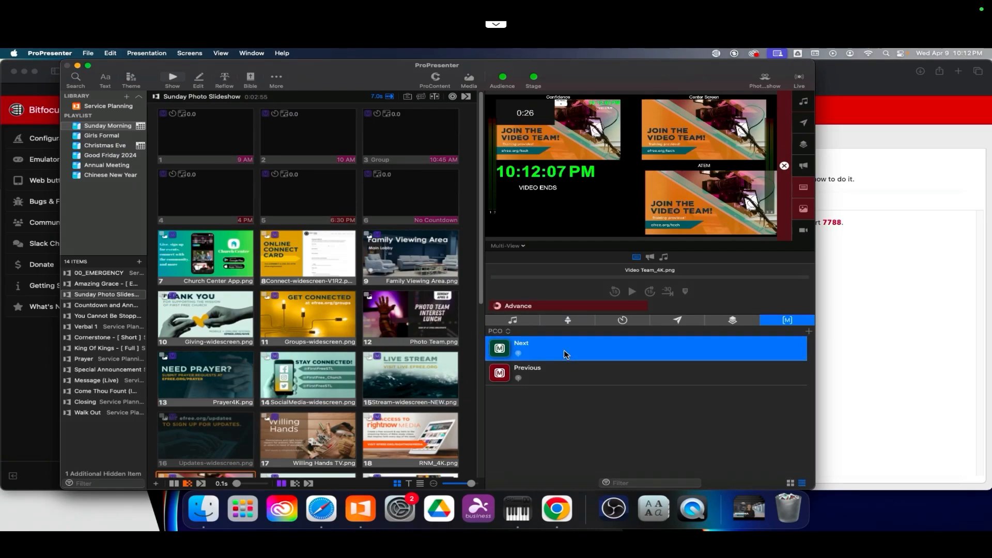
Step: In the Countdown and Announcements playlist, start the countdown video and attach the Next macro to the announcements slide
left_click(600, 377)
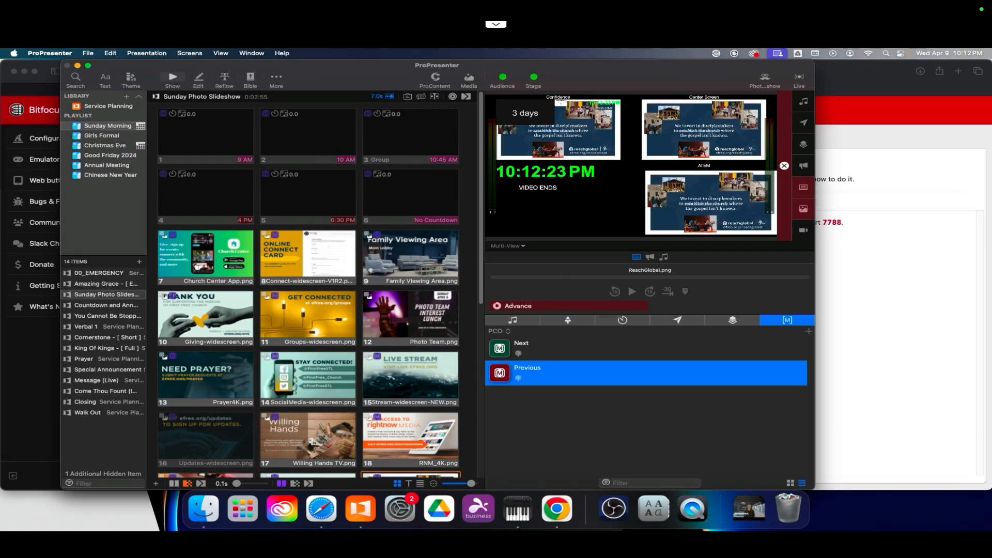
left_click(92, 306)
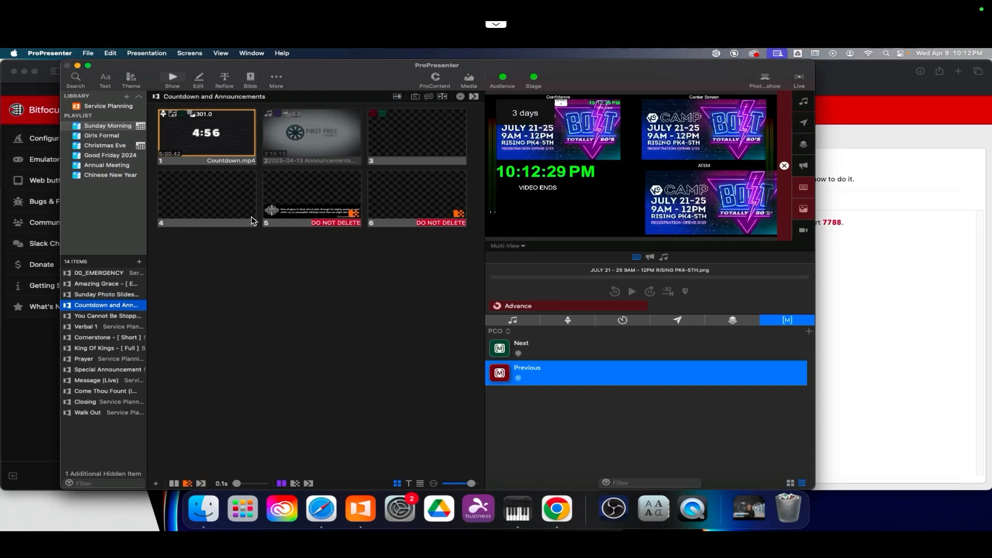
left_click(199, 135)
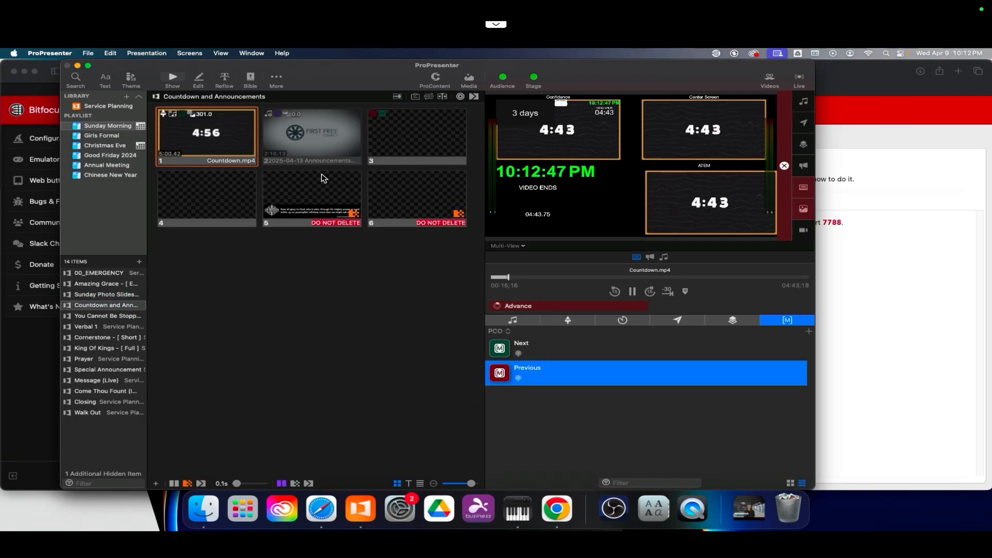
left_click_drag(560, 348, 312, 136)
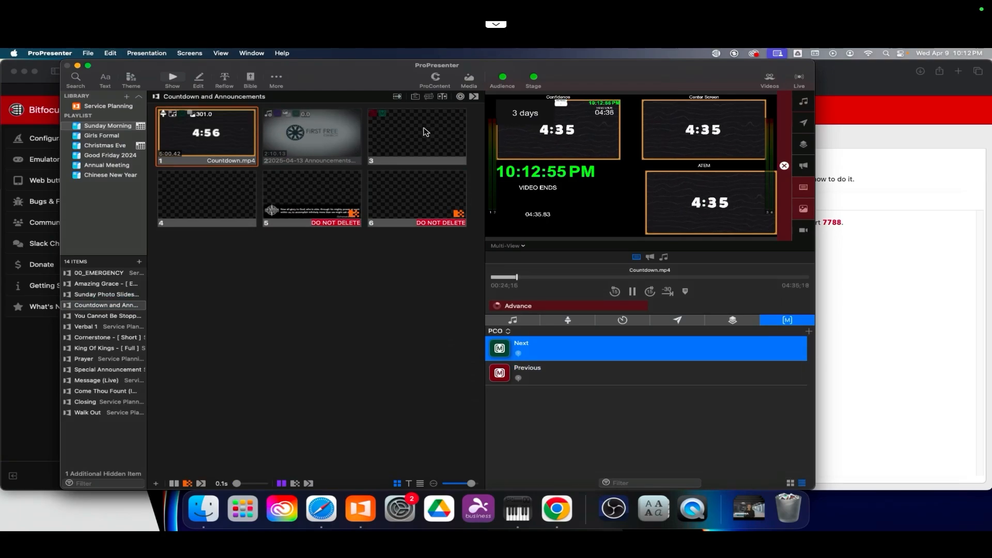
Step: Open the April 13, 2025 service plan in Planning Center and exclude the Walk-In item from the service times
left_click(838, 81)
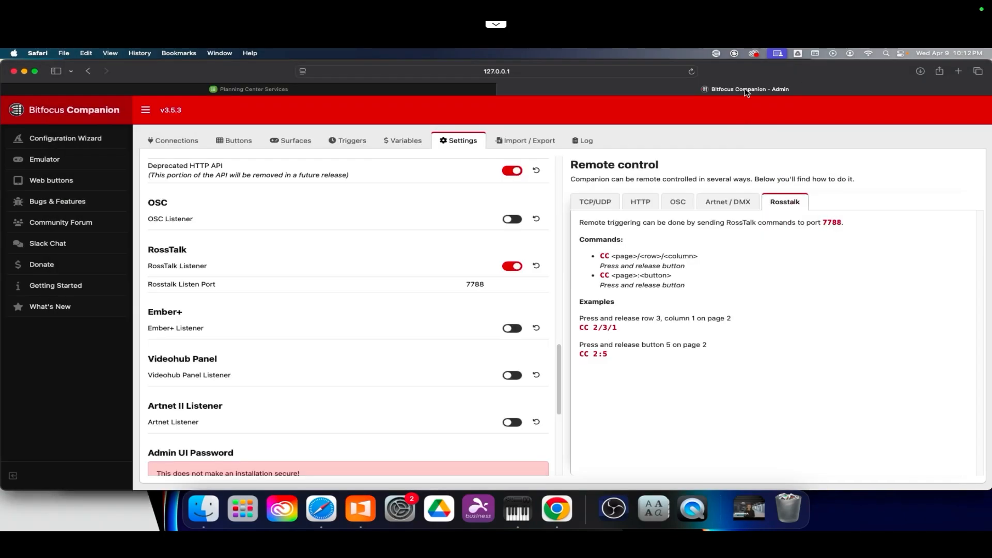
left_click(223, 91)
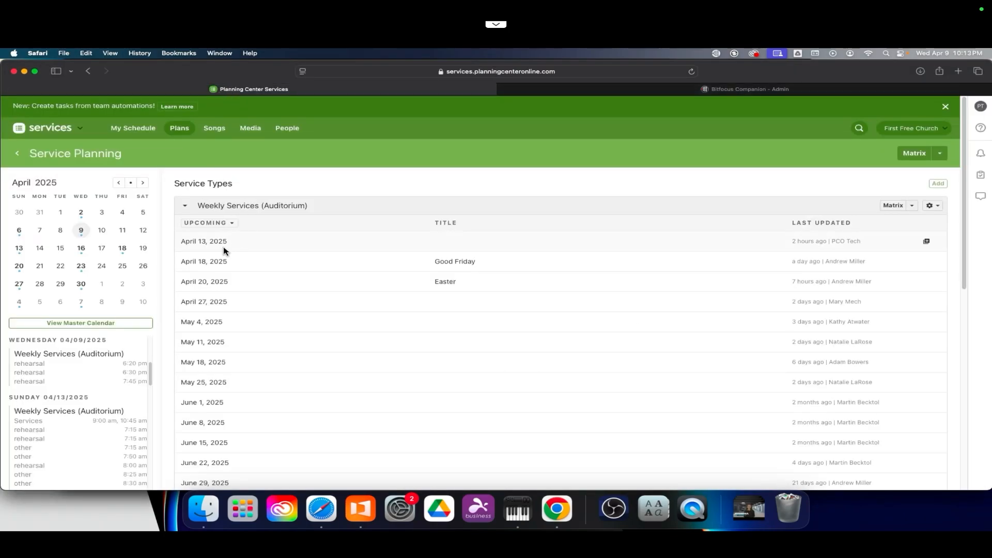
left_click(286, 235)
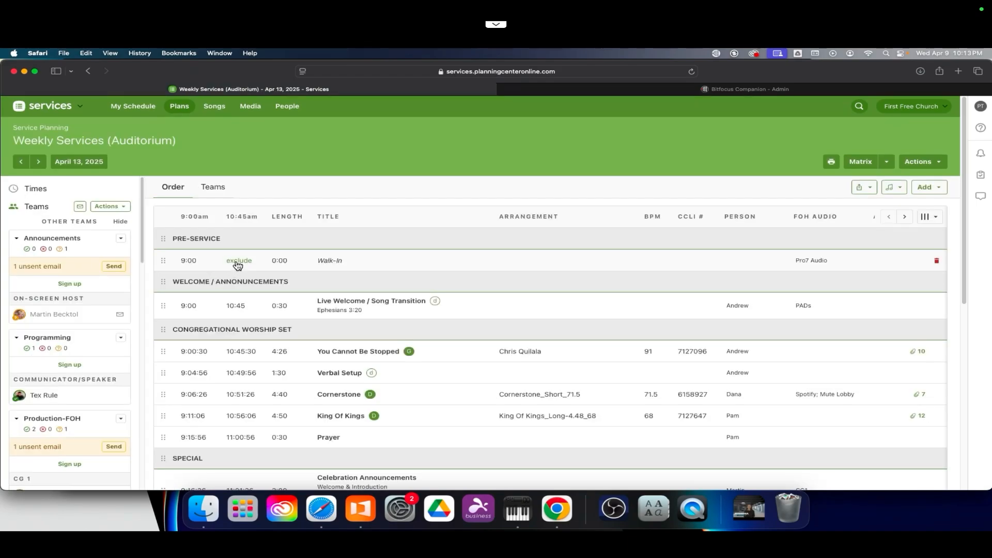
left_click(238, 262)
left_click(188, 262)
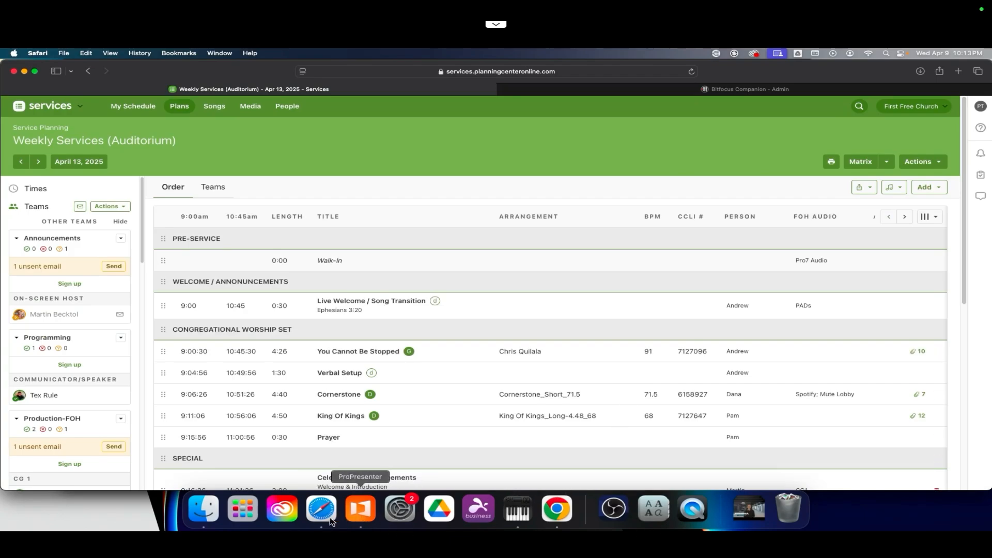
Step: Trigger slide 3 of the Countdown and Announcements playlist and view the PCO button page in Companion
left_click(362, 509)
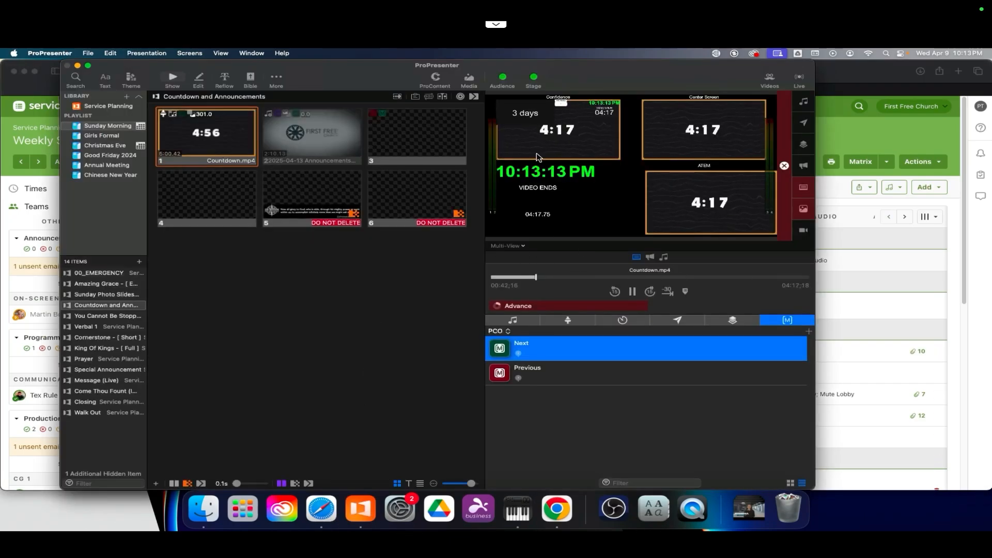
left_click(413, 140)
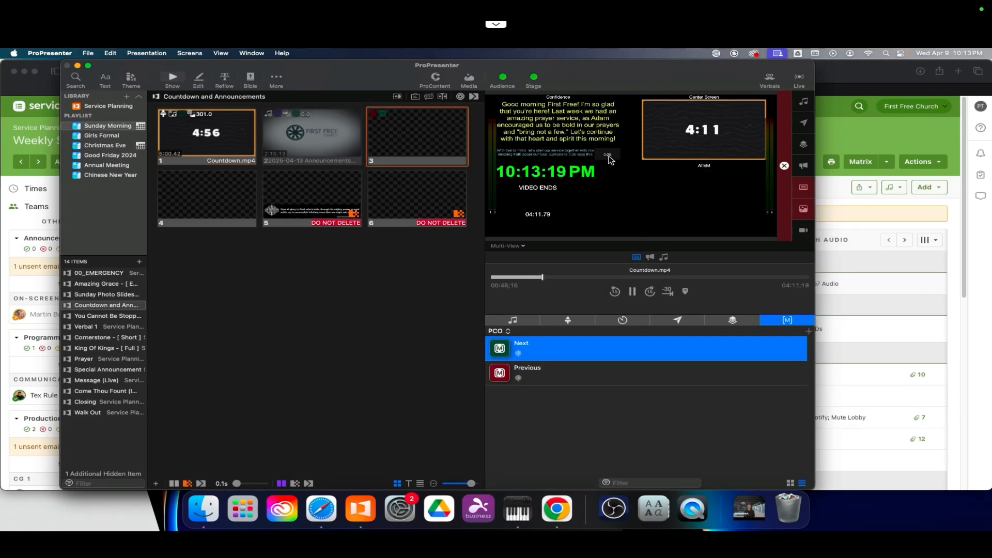
left_click(840, 88)
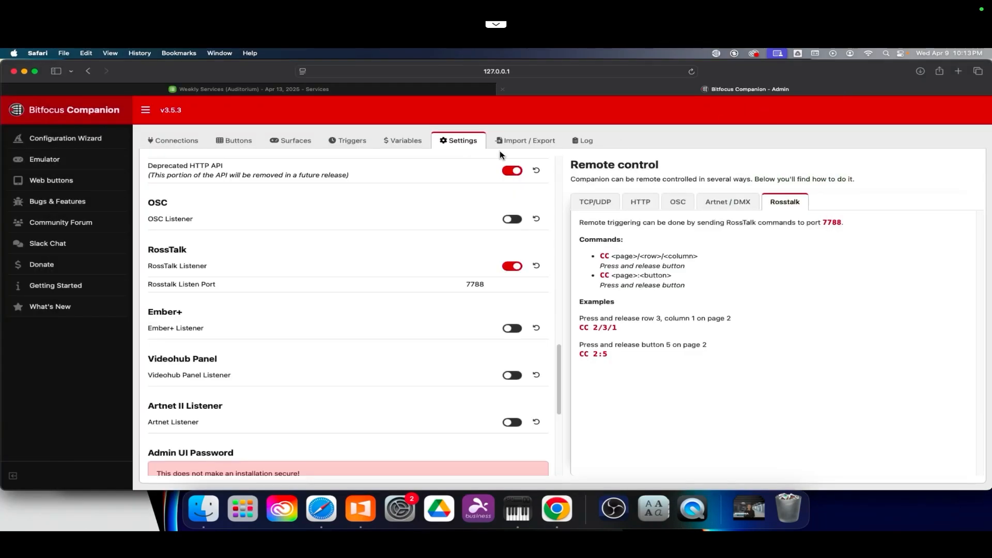
left_click(235, 140)
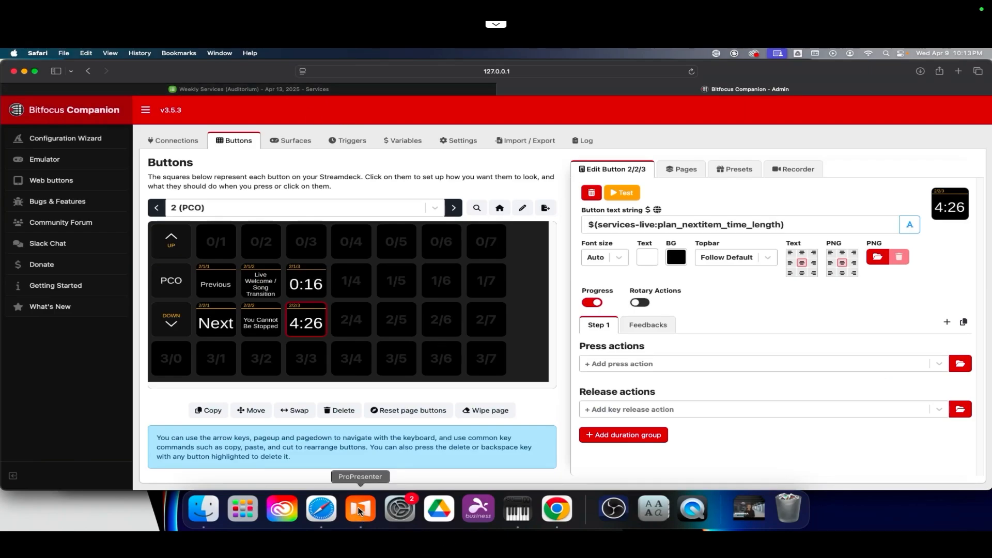
Step: Open Services Live for the April 13, 2025 plan
left_click(272, 91)
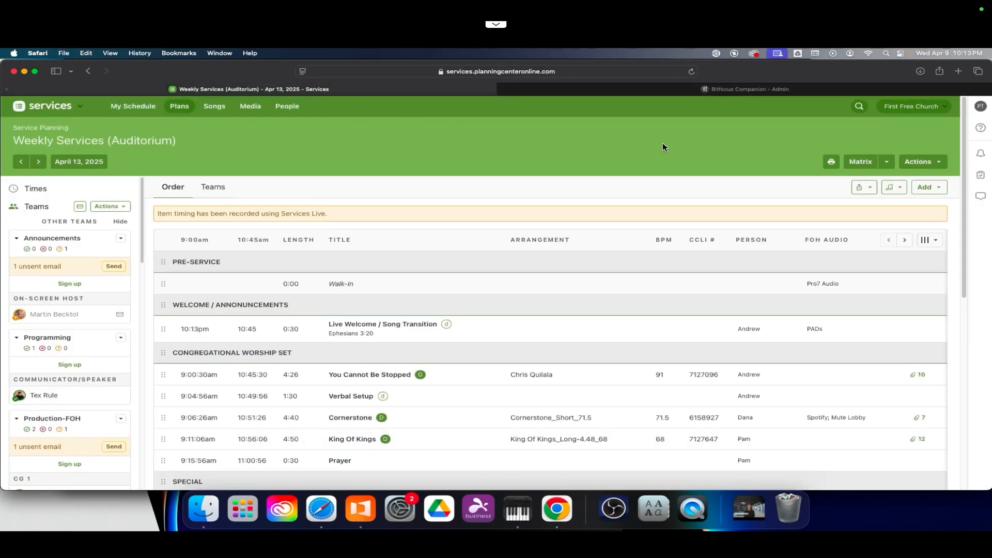
left_click(871, 188)
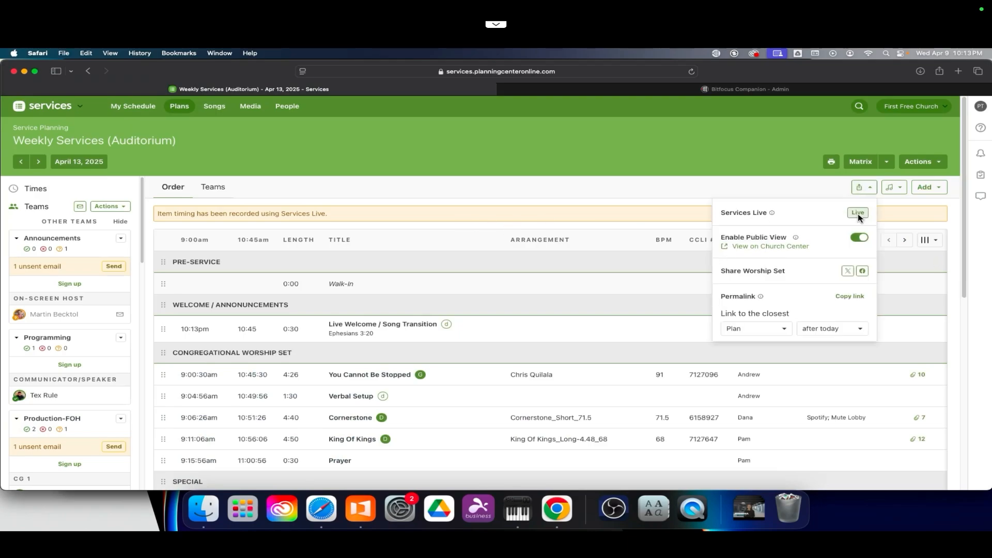
left_click(859, 212)
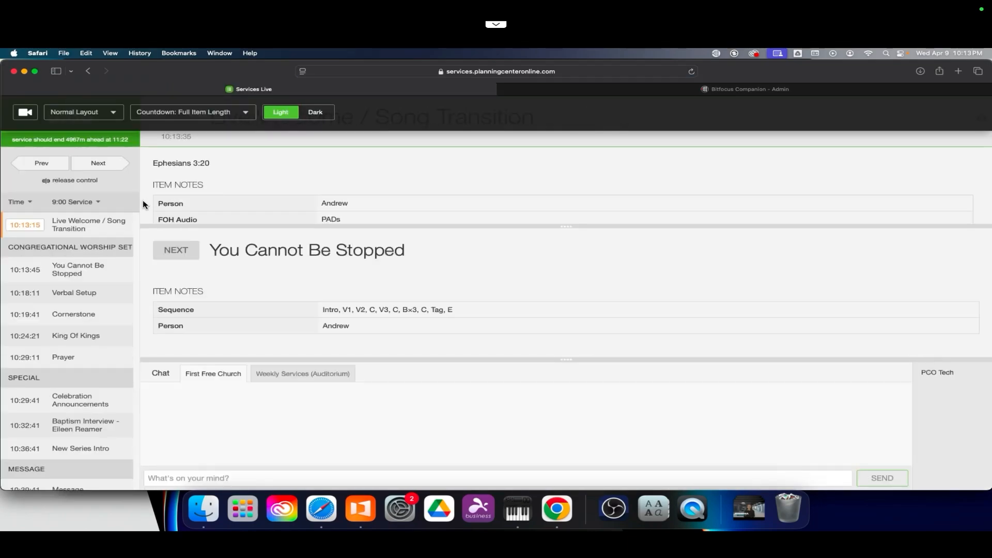